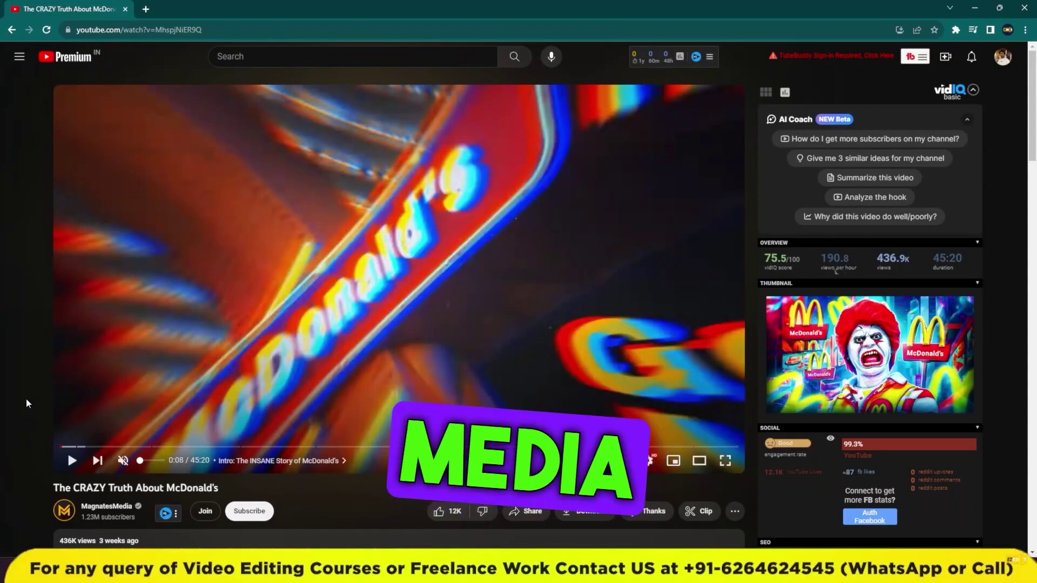
# - Play The CRAZY Truth About McDonald's video for a few seconds, then pause it
pyautogui.press('k')
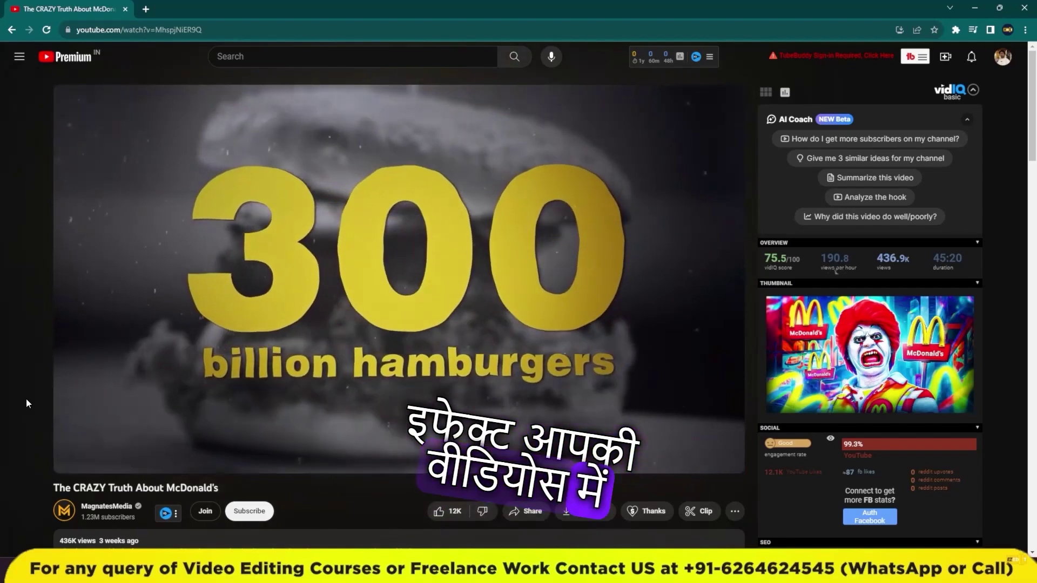
pyautogui.press('k')
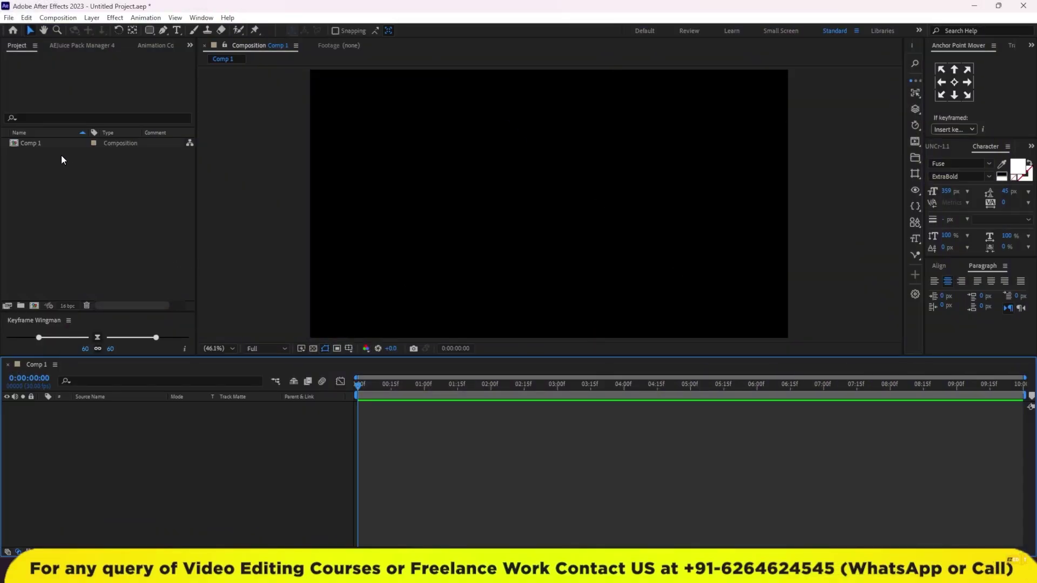
pyautogui.click(34, 144)
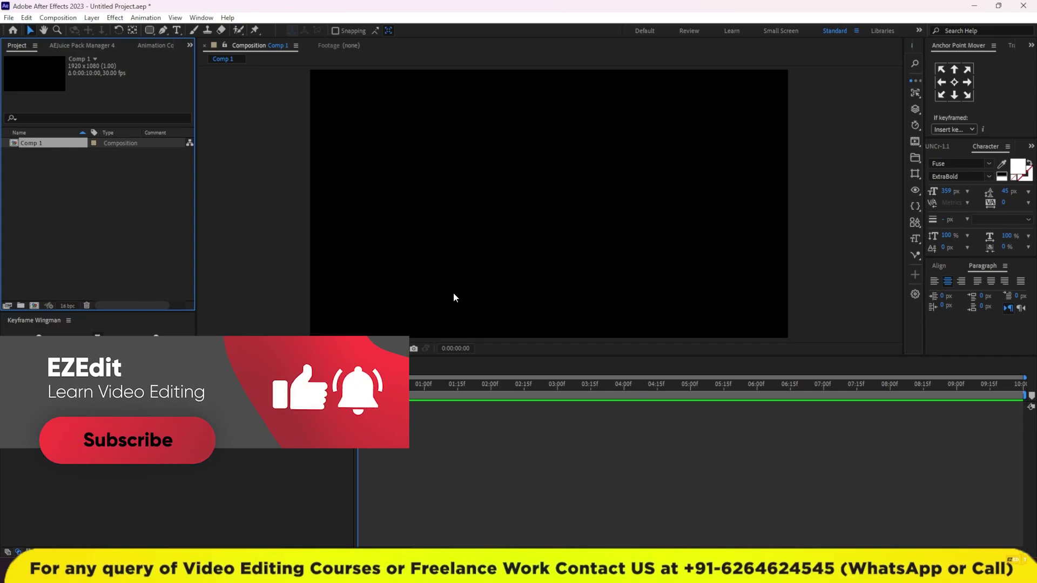
pyautogui.click(120, 231)
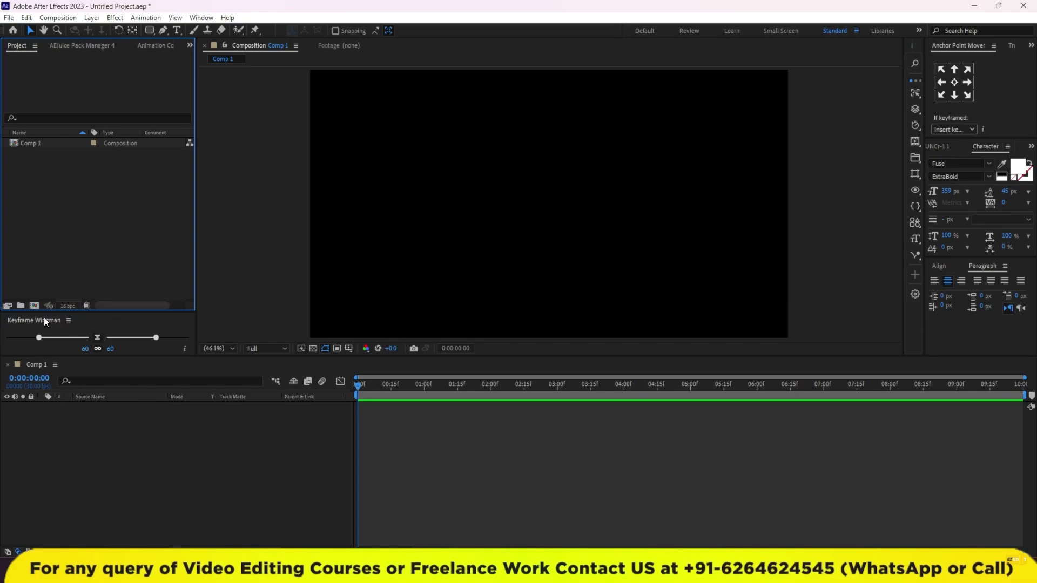
pyautogui.click(34, 305)
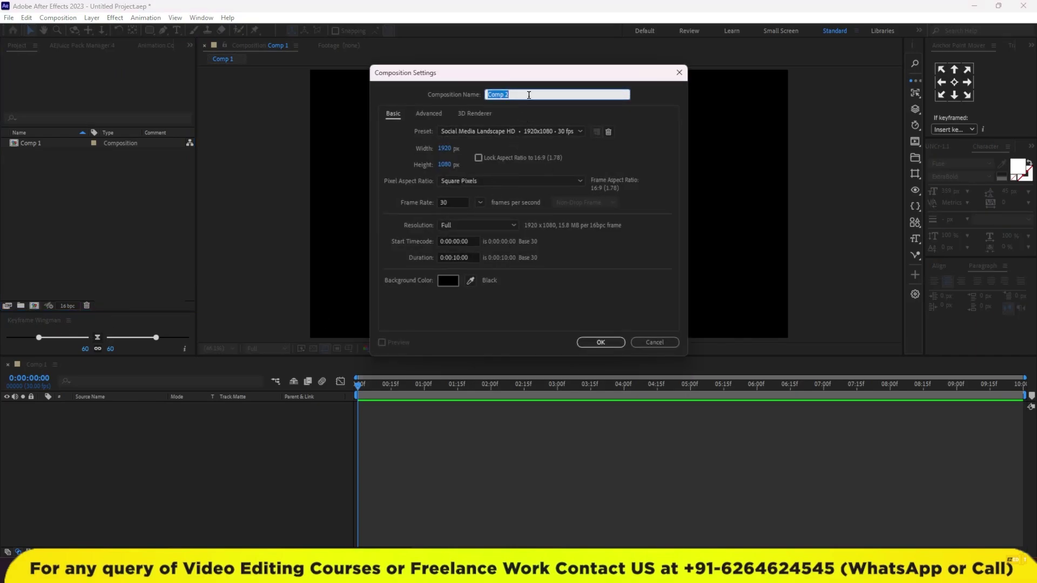
# - Name the new 1920x1080 composition 'Photo Placeholder' and confirm it
pyautogui.write('P')
pyautogui.press('Return')
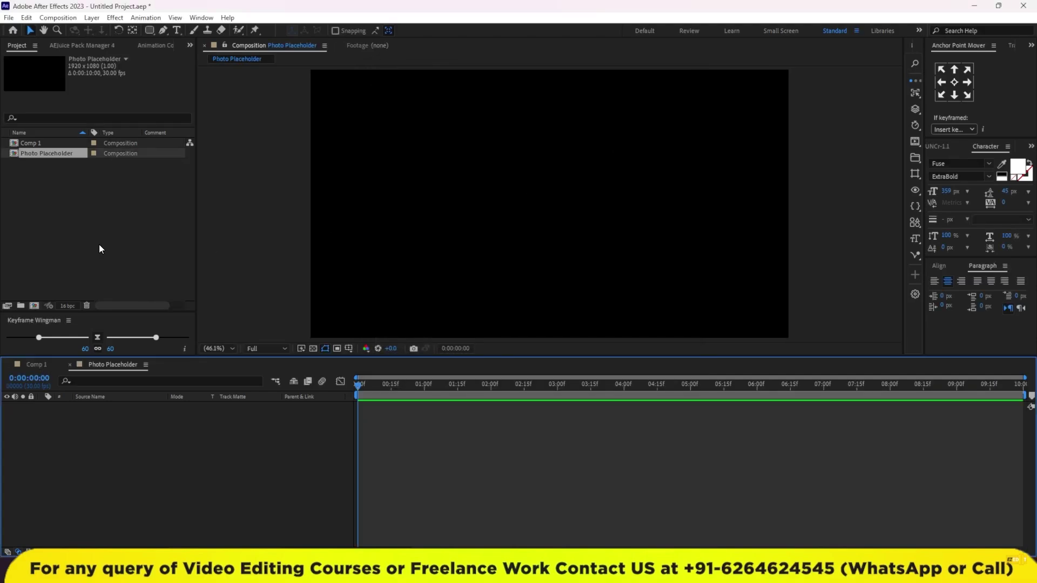
pyautogui.click(54, 228)
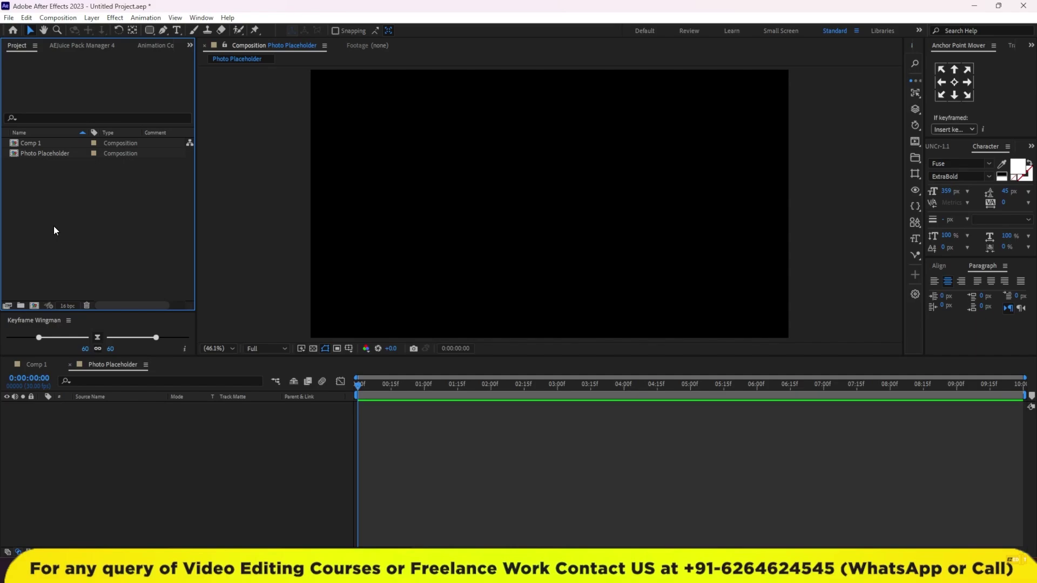
# - Draw a large purple rectangle across the Photo Placeholder frame
pyautogui.click(150, 30)
pyautogui.moveTo(339, 85); pyautogui.dragTo(420, 189)
pyautogui.moveTo(467, 233); pyautogui.dragTo(755, 320)
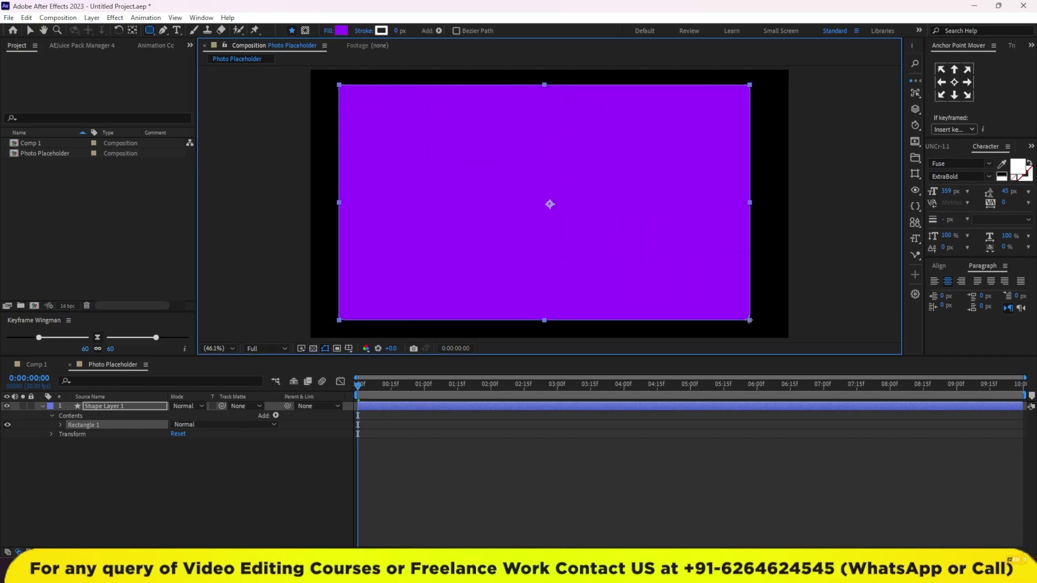
pyautogui.moveTo(755, 320); pyautogui.dragTo(756, 322)
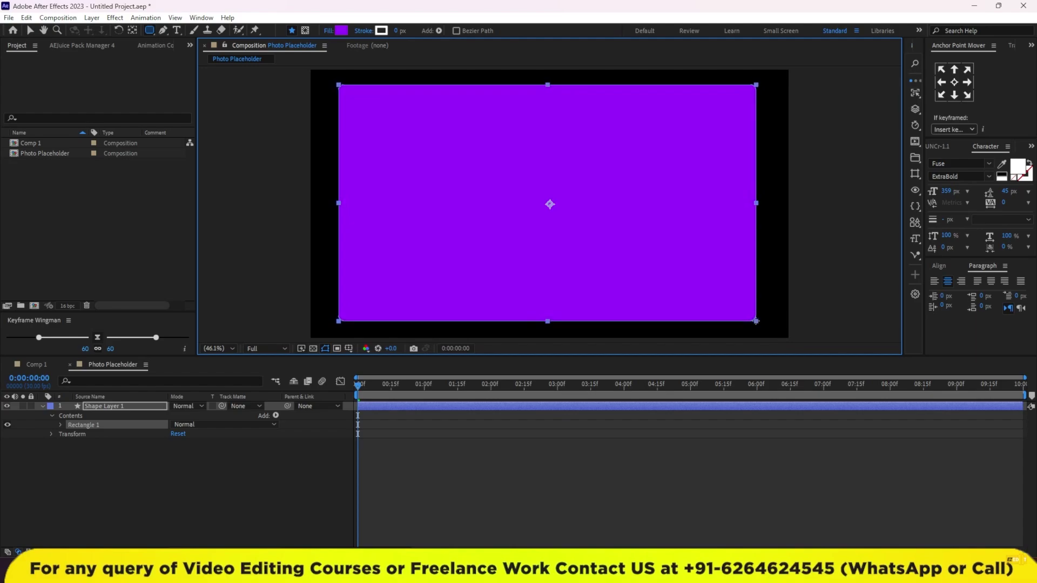
# - Set the rectangle path's corner Roundness to 70
pyautogui.click(62, 426)
pyautogui.click(70, 434)
pyautogui.moveTo(176, 460); pyautogui.dragTo(206, 461)
pyautogui.press('Return')
pyautogui.write('50')
pyautogui.press('Return')
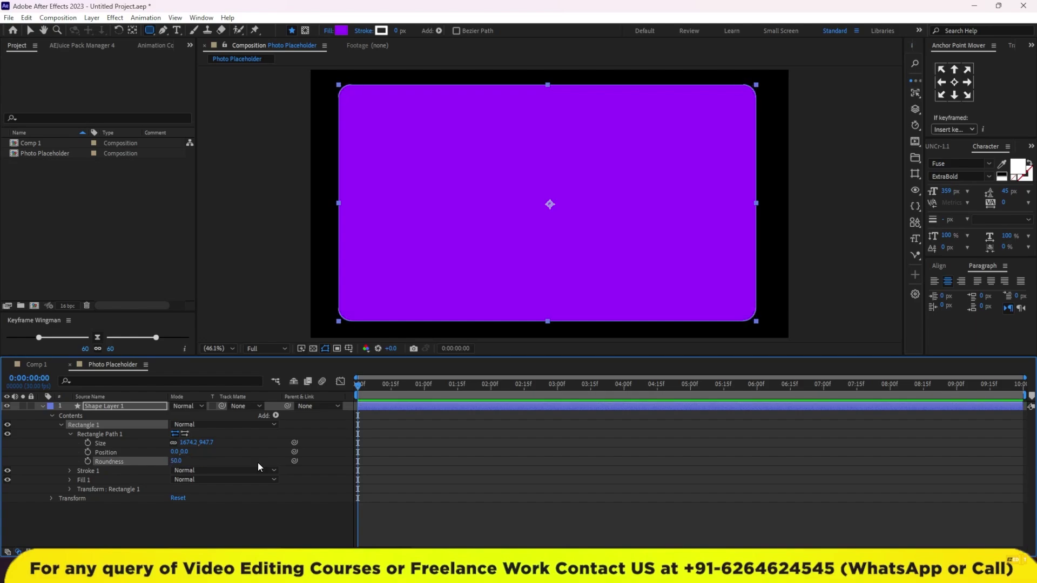
pyautogui.moveTo(172, 461); pyautogui.dragTo(184, 460)
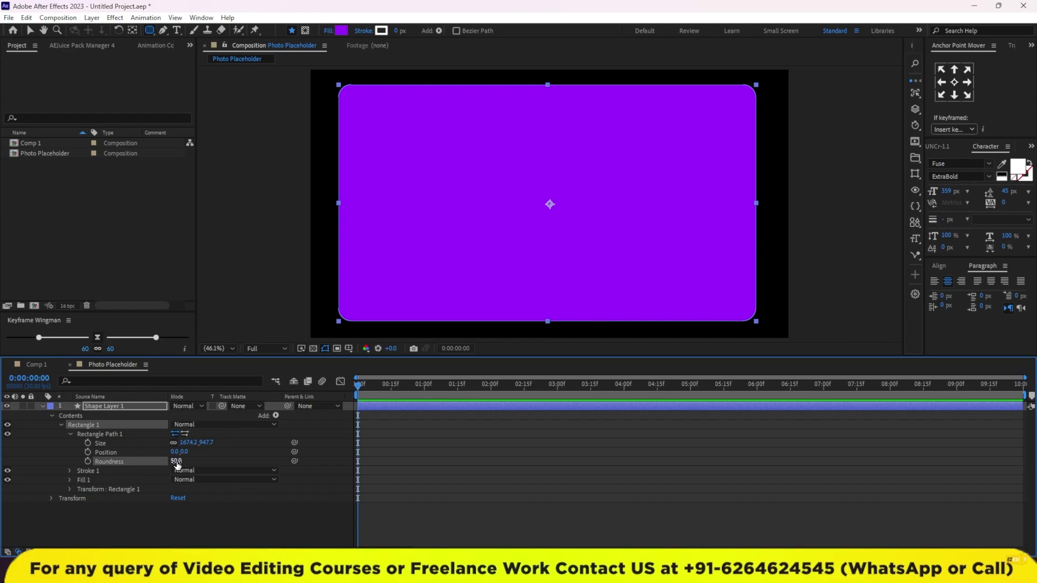
pyautogui.click(213, 513)
pyautogui.click(44, 406)
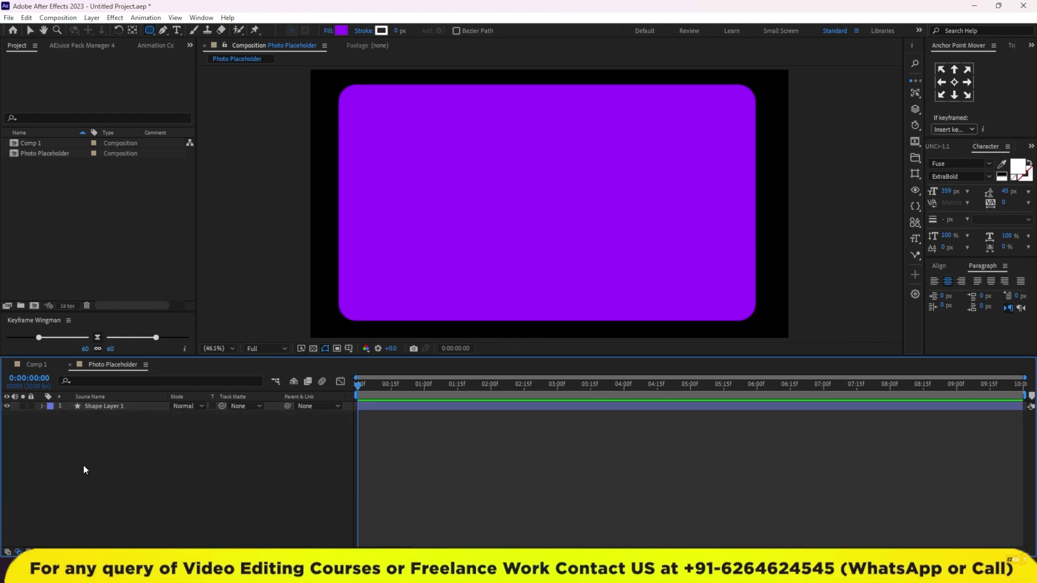
# - Import Geo-Layers-3-Course.png into Photo Placeholder and scale it to 286%
pyautogui.doubleClick(90, 220)
pyautogui.click(126, 219)
pyautogui.click(937, 542)
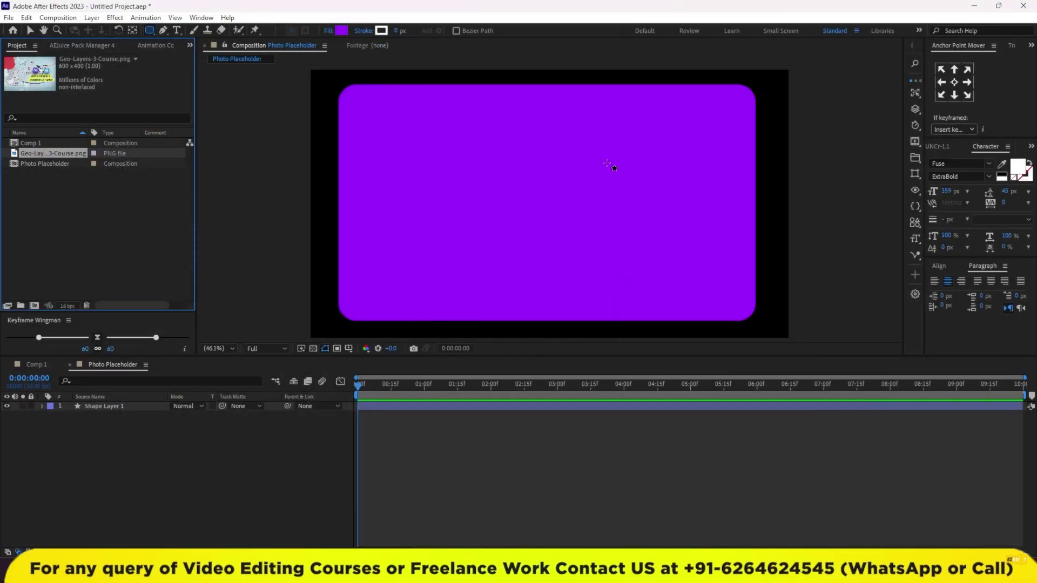
pyautogui.moveTo(59, 221); pyautogui.dragTo(72, 403)
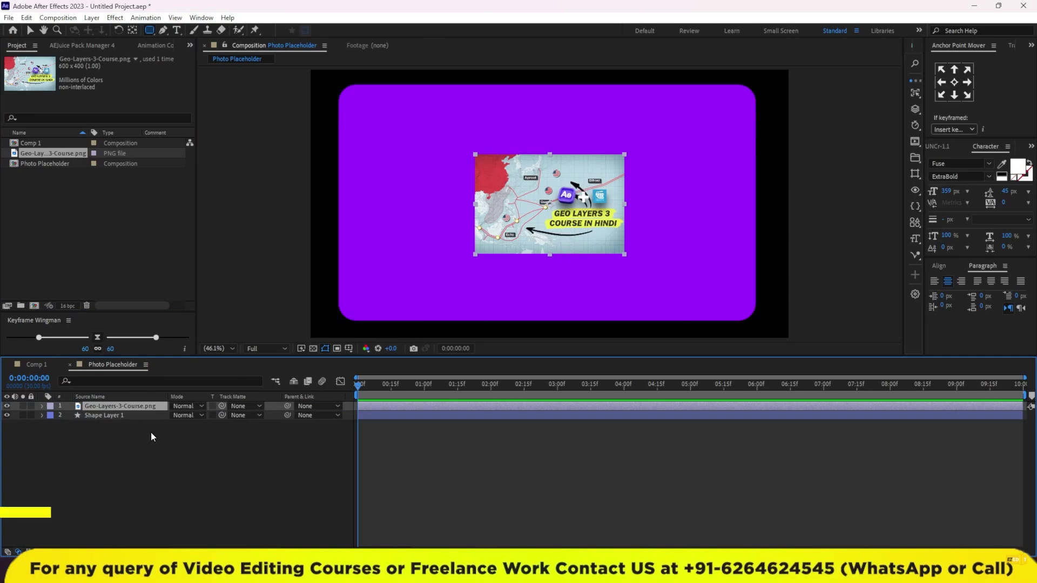
pyautogui.press('s')
pyautogui.moveTo(187, 416); pyautogui.dragTo(285, 417)
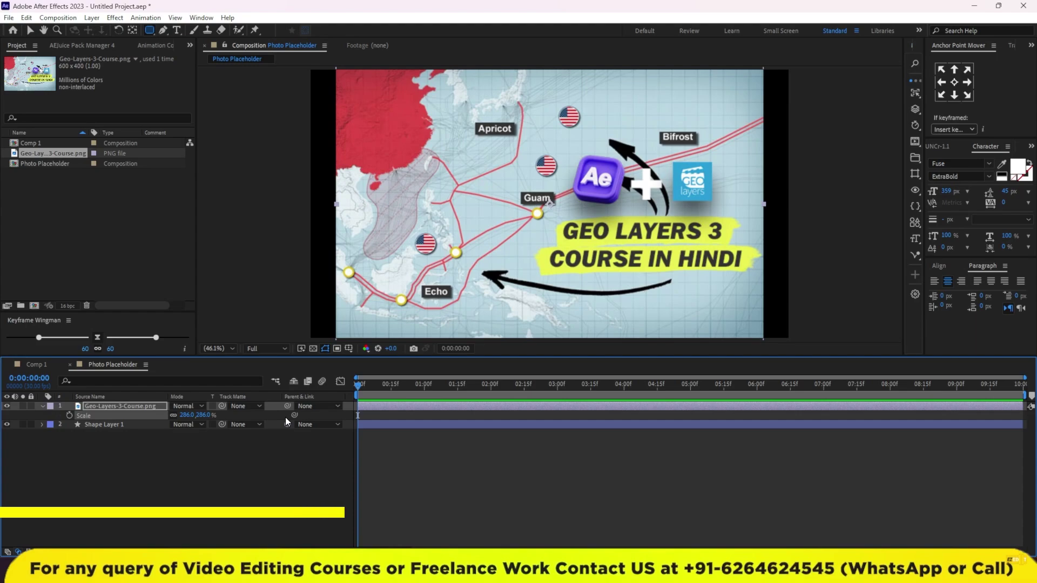
pyautogui.click(30, 31)
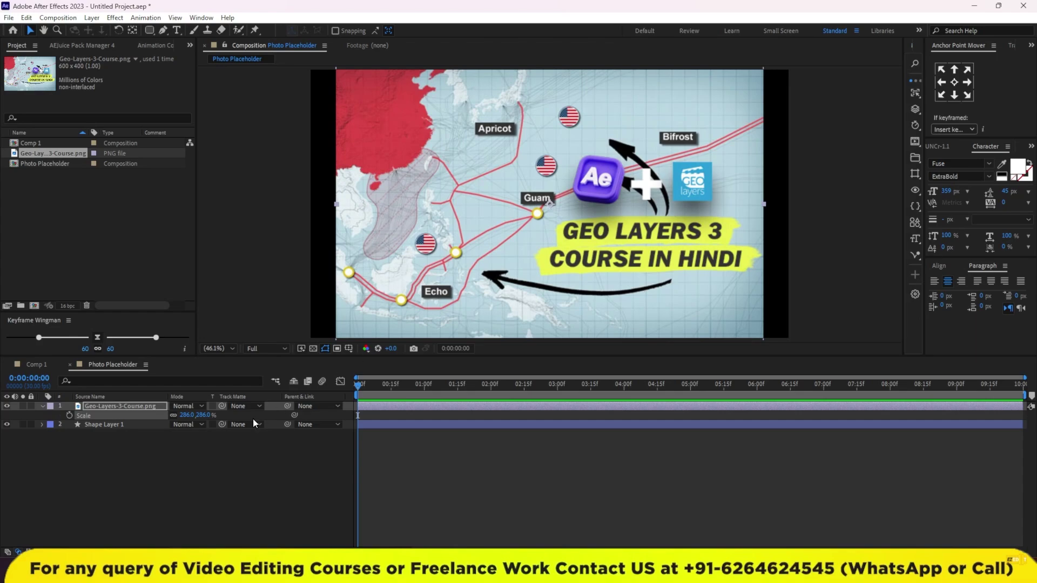
# - Use the rounded rectangle shape layer as the image's track matte, then return to Comp 1
pyautogui.click(148, 443)
pyautogui.click(116, 409)
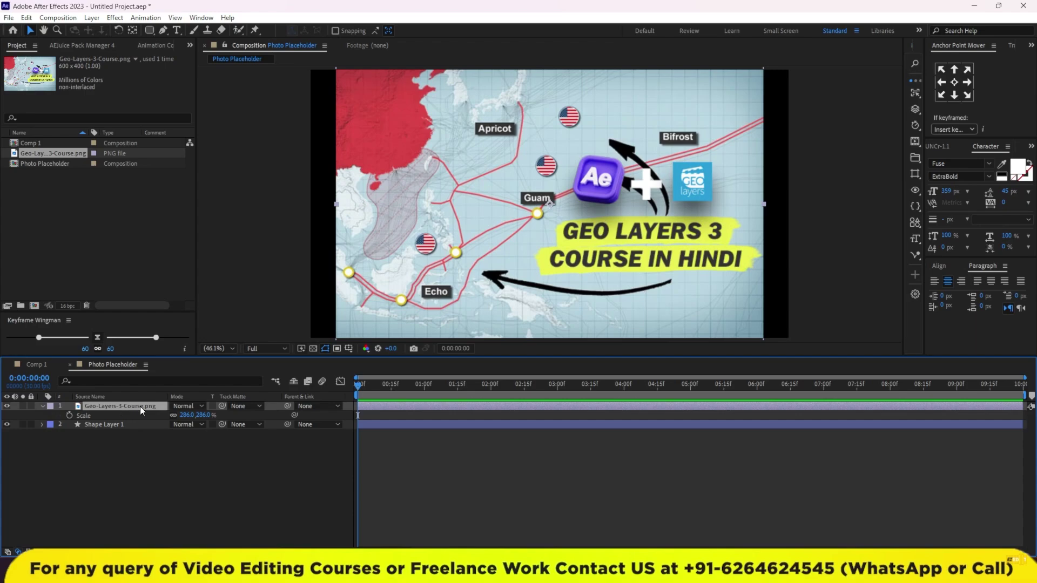
pyautogui.moveTo(220, 406); pyautogui.dragTo(118, 425)
pyautogui.click(144, 461)
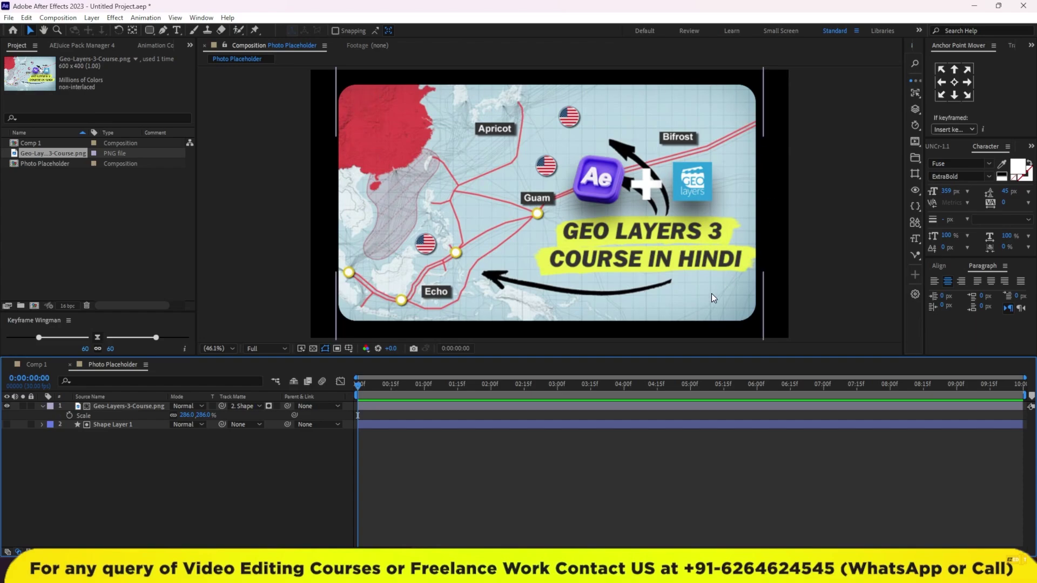
pyautogui.click(36, 365)
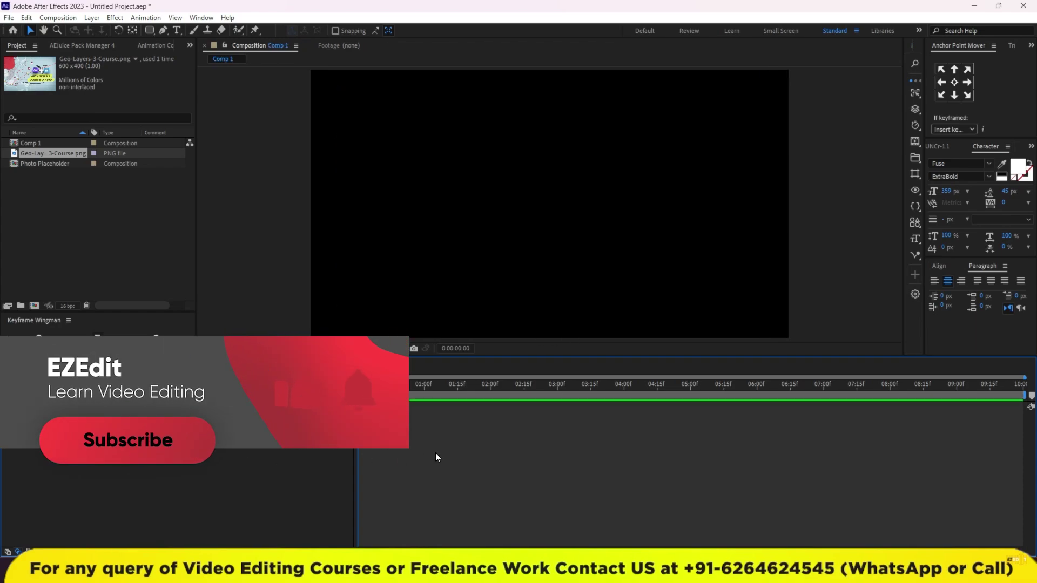
# - Add Photo Placeholder to Comp 1 and scale it to 55%
pyautogui.click(89, 193)
pyautogui.click(47, 165)
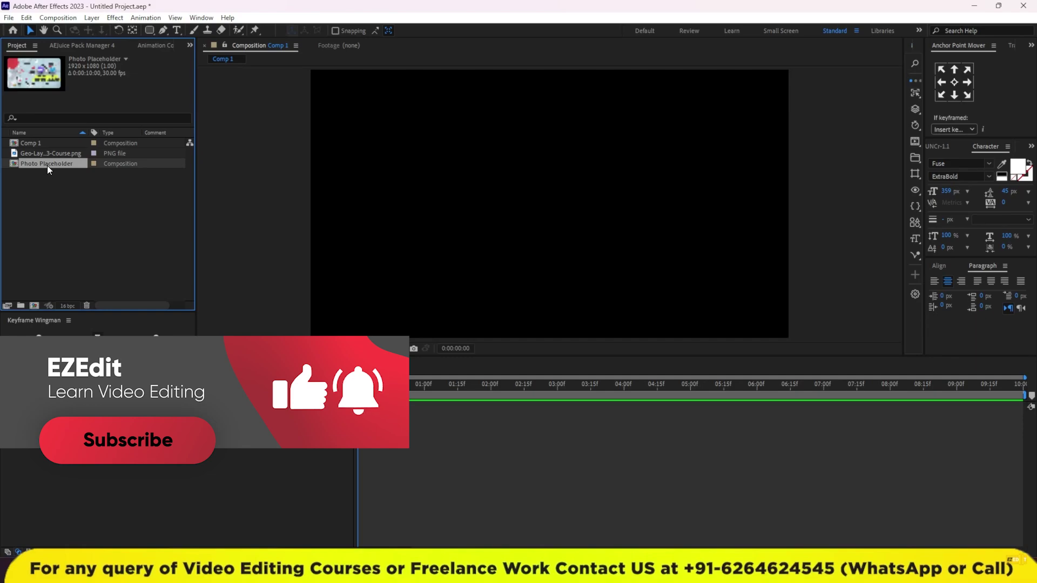
pyautogui.moveTo(47, 165); pyautogui.dragTo(29, 369)
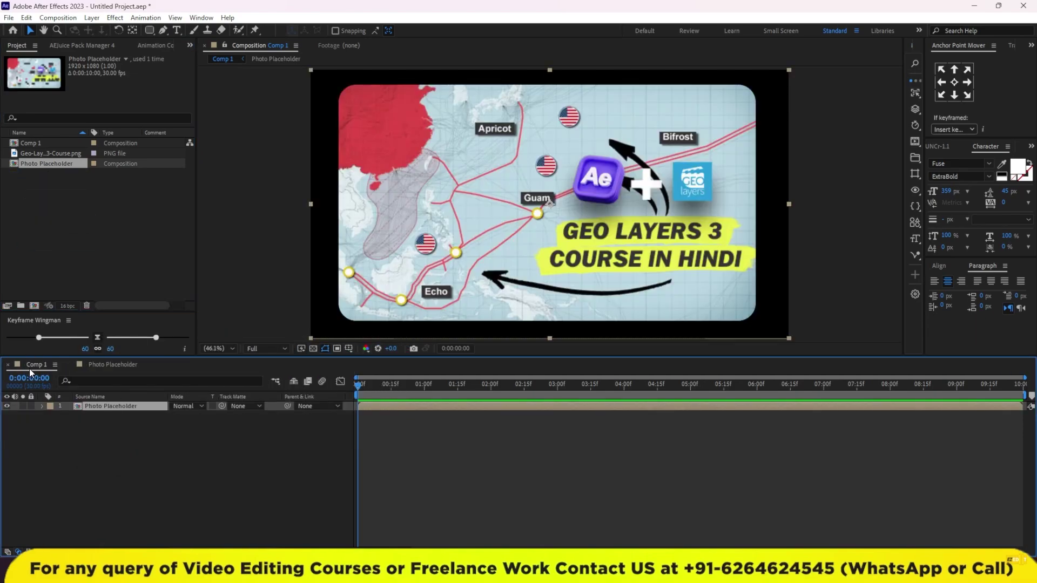
pyautogui.click(115, 450)
pyautogui.click(109, 406)
pyautogui.press('s')
pyautogui.moveTo(187, 416); pyautogui.dragTo(164, 415)
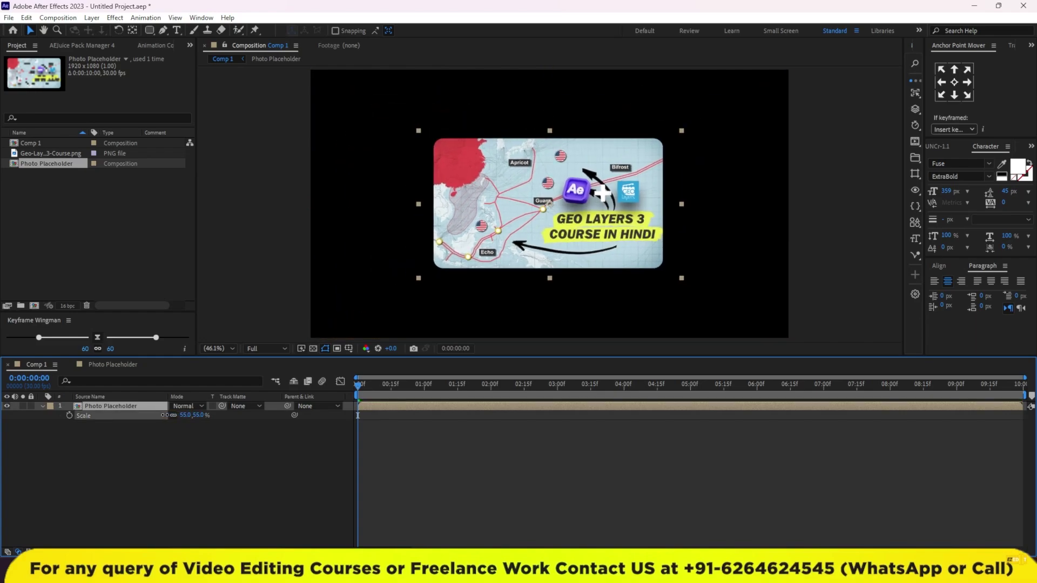
pyautogui.click(579, 327)
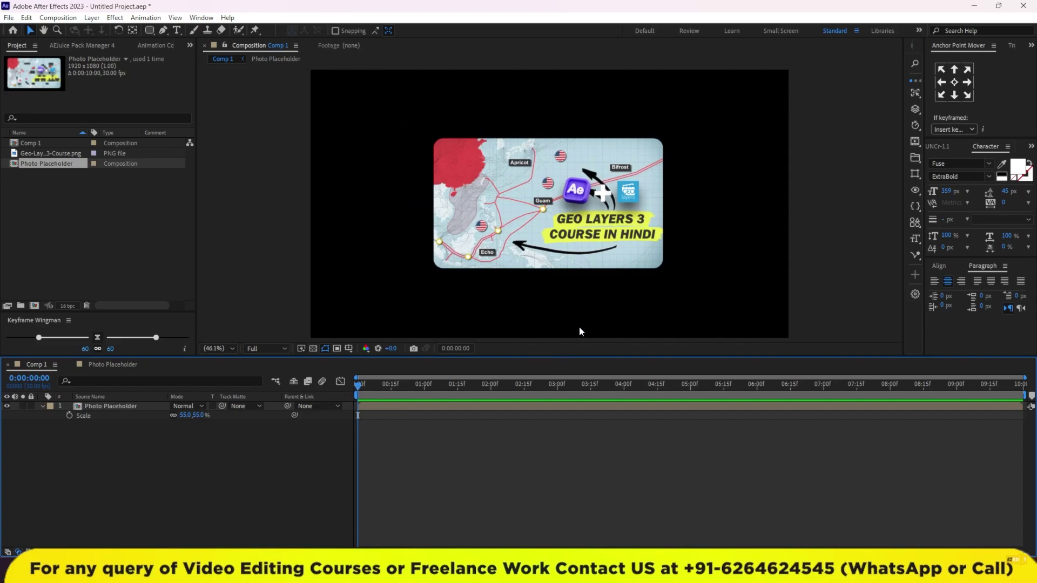
# - Duplicate the card twice, moving one copy above and one below the original
pyautogui.click(396, 405)
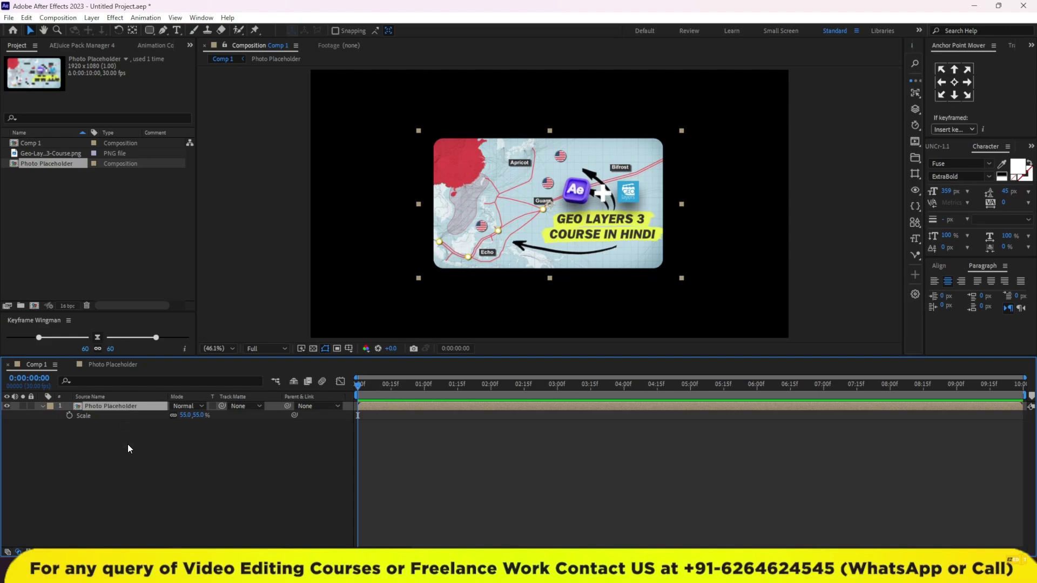
pyautogui.hotkey('ctrl', 'd')
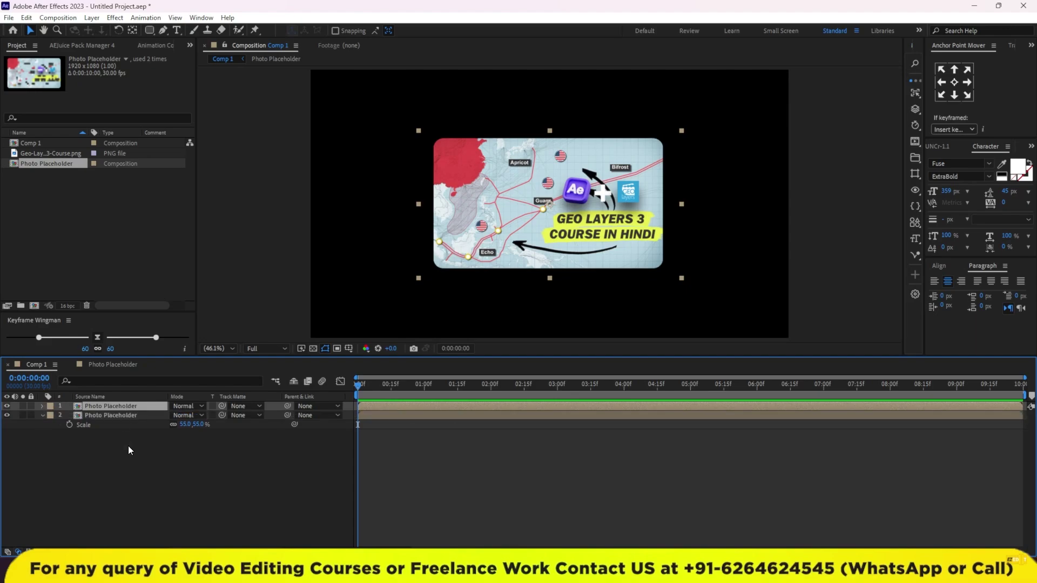
pyautogui.hotkey('shift', 'Up')
pyautogui.hotkey('shift', 'Up')
pyautogui.hotkey('shift', 'Up')
pyautogui.hotkey('shift', 'Up')
pyautogui.hotkey('shift', 'Up')
pyautogui.hotkey('shift', 'Up')
pyautogui.hotkey('shift', 'Up')
pyautogui.hotkey('shift', 'Up')
pyautogui.hotkey('shift', 'Up')
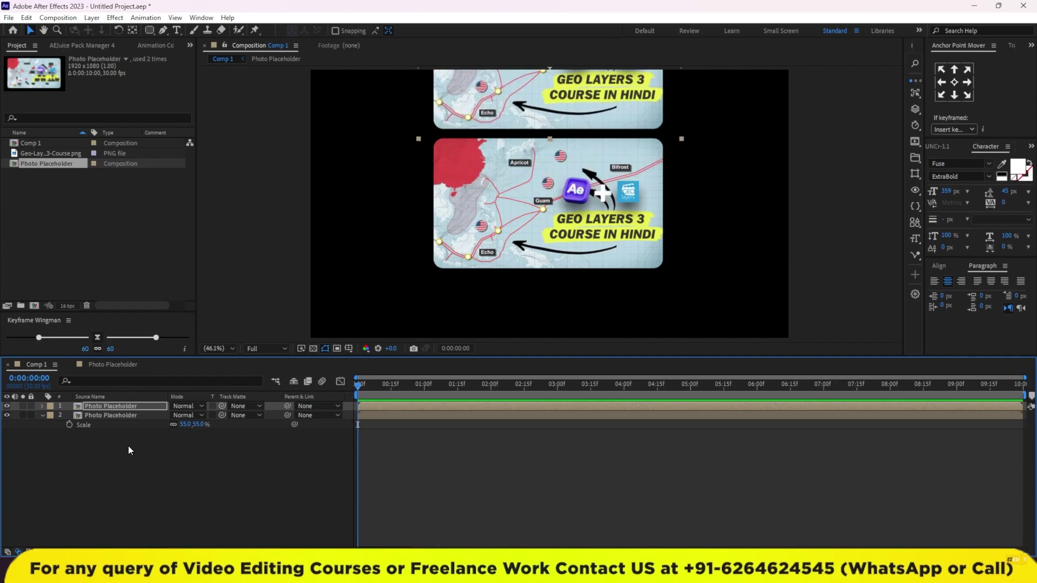
pyautogui.click(384, 416)
pyautogui.hotkey('ctrl', 'd')
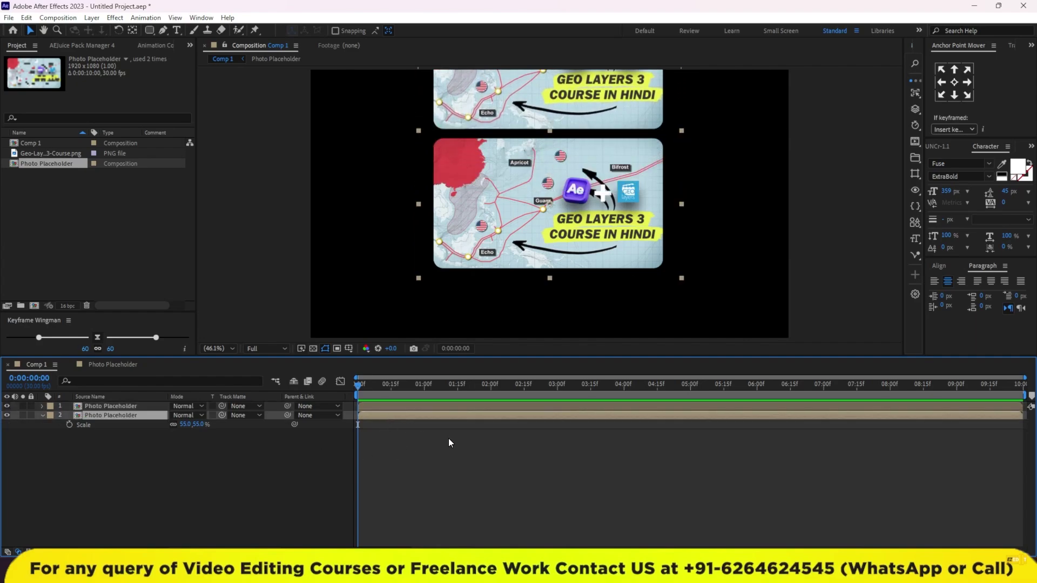
pyautogui.hotkey('shift', 'Down')
pyautogui.hotkey('shift', 'Down')
pyautogui.hotkey('shift', 'Down')
pyautogui.hotkey('shift', 'Down')
pyautogui.hotkey('shift', 'Down')
pyautogui.hotkey('shift', 'Down')
pyautogui.hotkey('shift', 'Down')
pyautogui.hotkey('shift', 'Down')
pyautogui.hotkey('shift', 'Down')
pyautogui.hotkey('shift', 'Down')
pyautogui.hotkey('shift', 'Down')
pyautogui.hotkey('shift', 'Down')
pyautogui.hotkey('shift', 'Down')
pyautogui.hotkey('shift', 'Down')
pyautogui.hotkey('shift', 'Down')
pyautogui.hotkey('shift', 'Down')
pyautogui.hotkey('shift', 'Down')
pyautogui.click(448, 439)
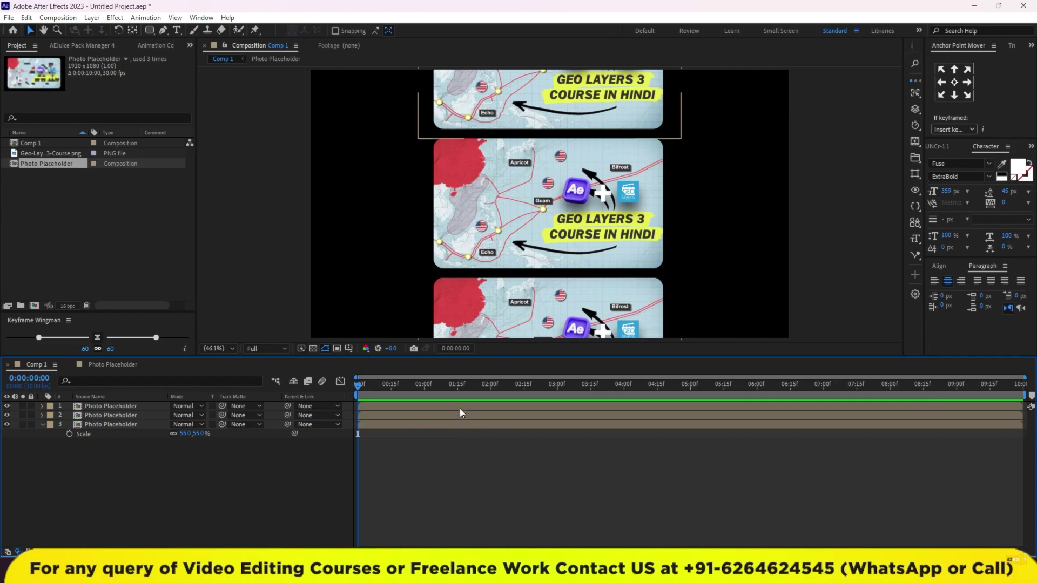
# - Add a Null Object, Null 1, and parent the three photo cards to it
pyautogui.rightClick(125, 491)
pyautogui.moveTo(202, 359)
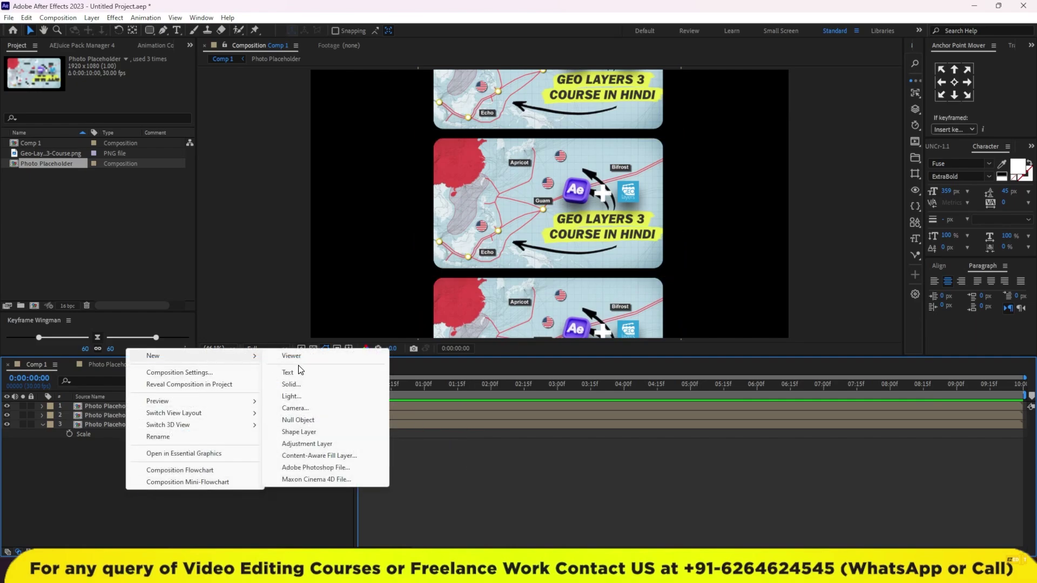
pyautogui.click(299, 422)
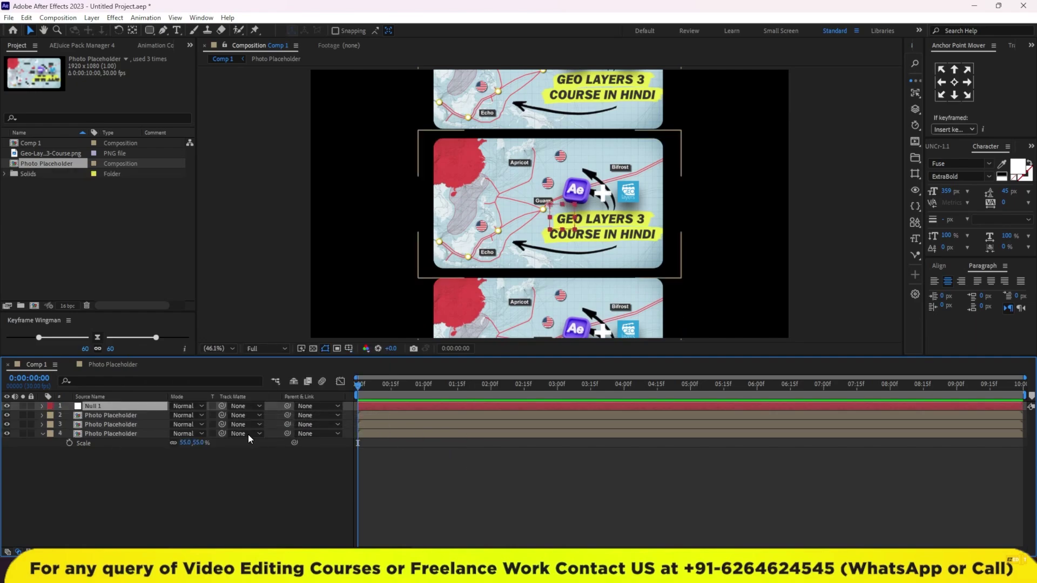
pyautogui.click(132, 416)
pyautogui.keyDown('shift'); pyautogui.click(119, 435); pyautogui.keyUp('shift')
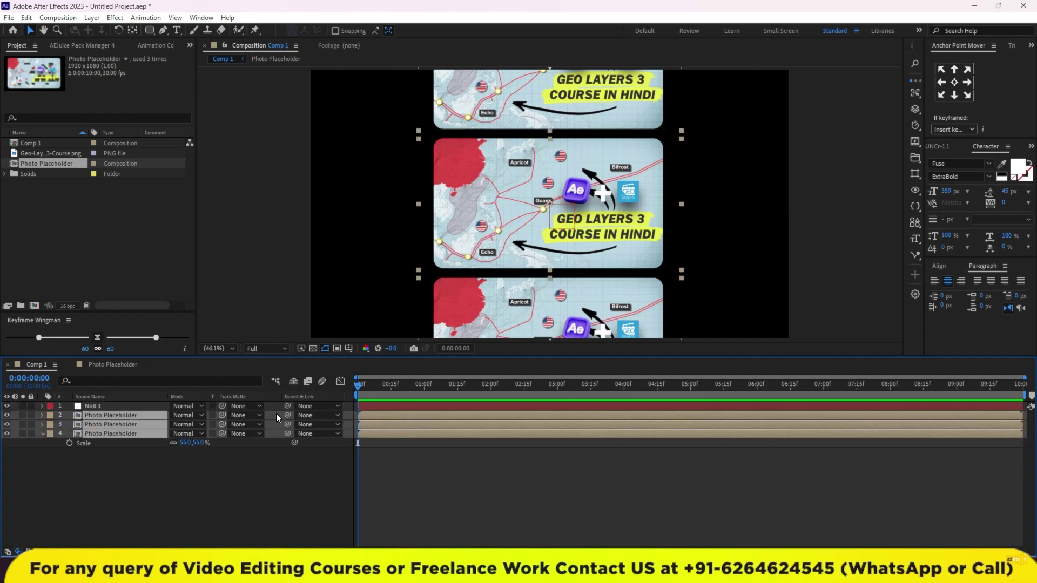
pyautogui.moveTo(288, 416); pyautogui.dragTo(145, 416)
pyautogui.moveTo(102, 407); pyautogui.dragTo(103, 407)
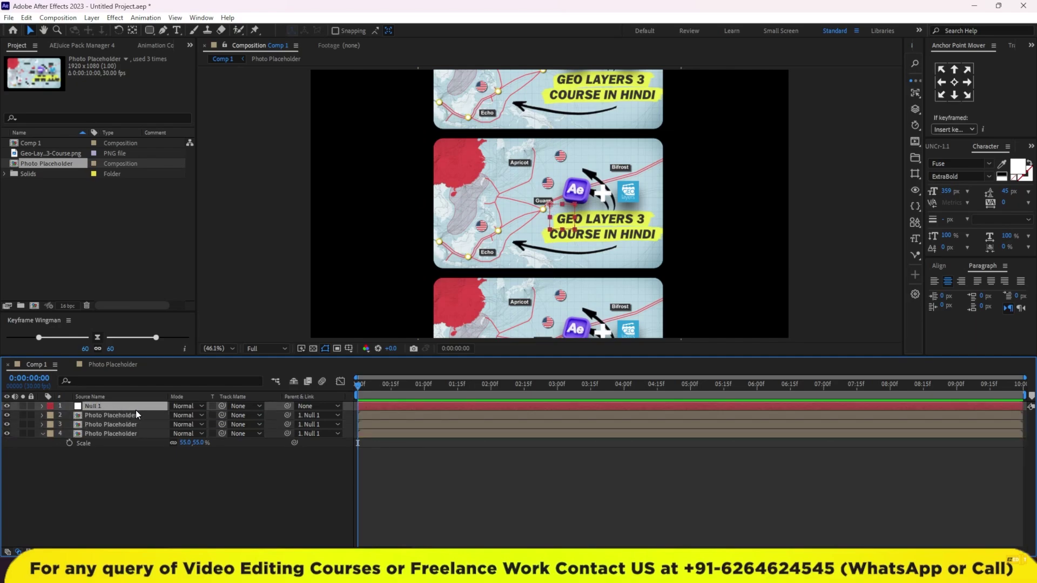
# - Move Null 1 upward to shift the whole card stack
pyautogui.press('p')
pyautogui.moveTo(193, 415)
pyautogui.mouseDown()
pyautogui.moveTo(33, 402)
pyautogui.moveTo(77, 491)
pyautogui.mouseUp()
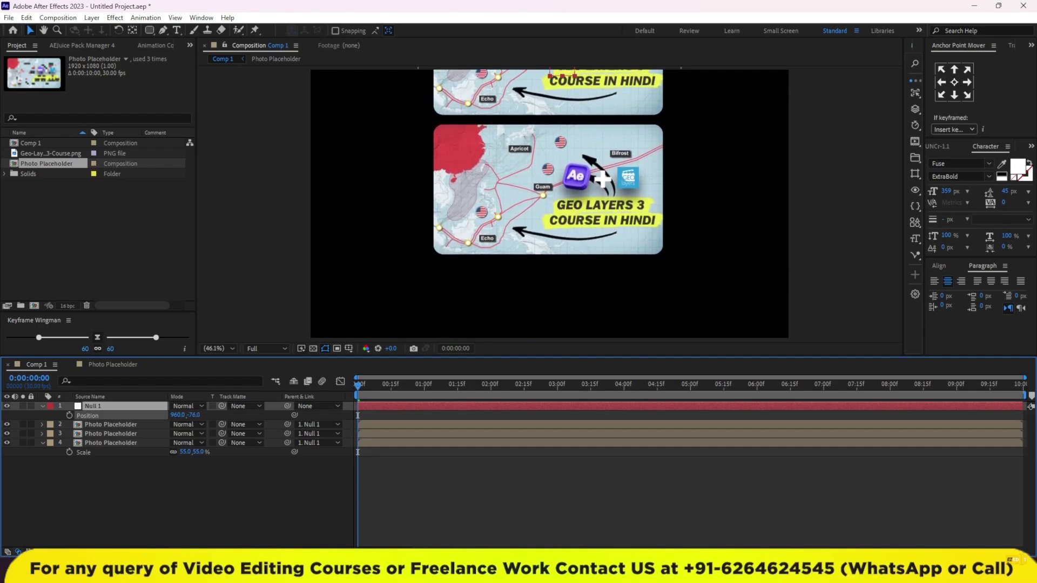
pyautogui.click(155, 497)
# - Duplicate a card and nudge the copy below the others as a fourth card
pyautogui.click(109, 445)
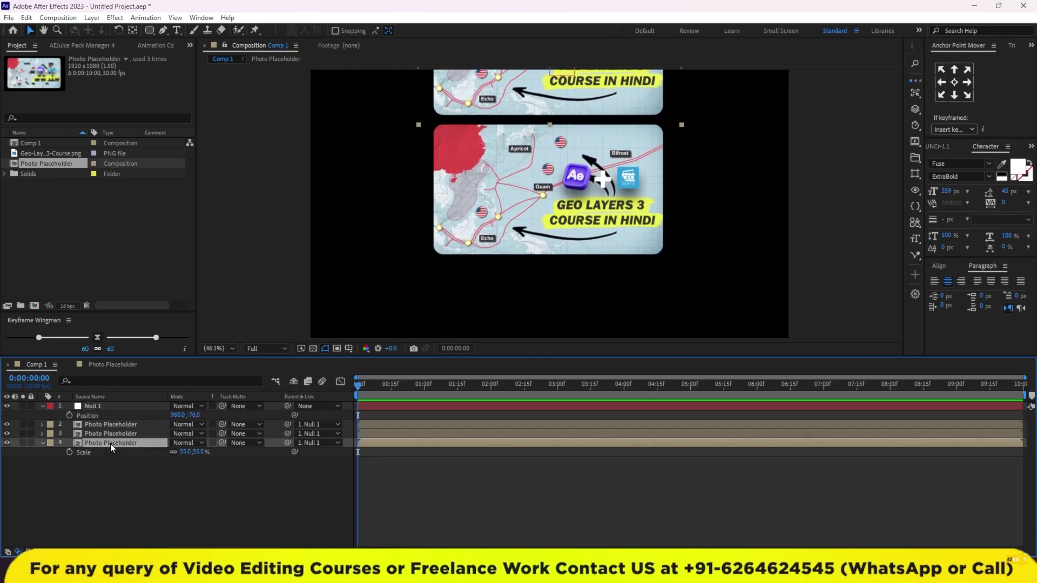
pyautogui.click(116, 426)
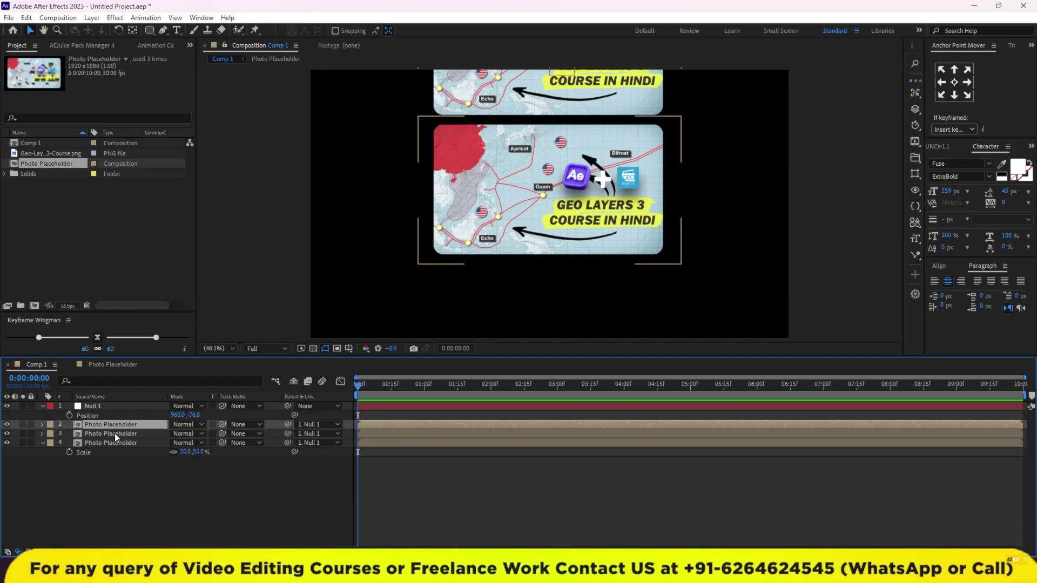
pyautogui.click(114, 433)
pyautogui.hotkey('ctrl', 'd')
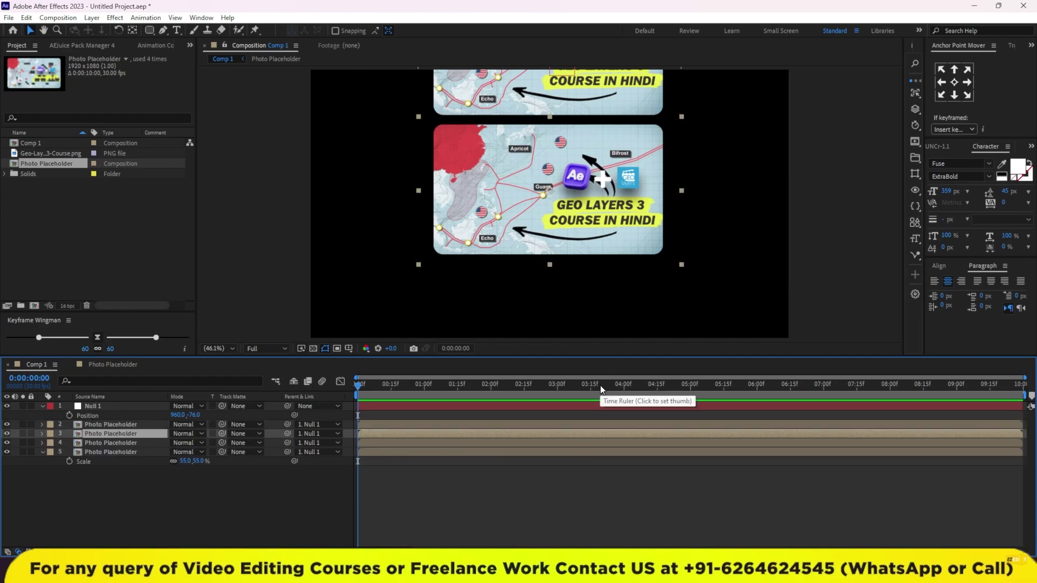
pyautogui.press('Return')
pyautogui.hotkey('shift', 'Down')
pyautogui.hotkey('shift', 'Down')
pyautogui.hotkey('shift', 'Down')
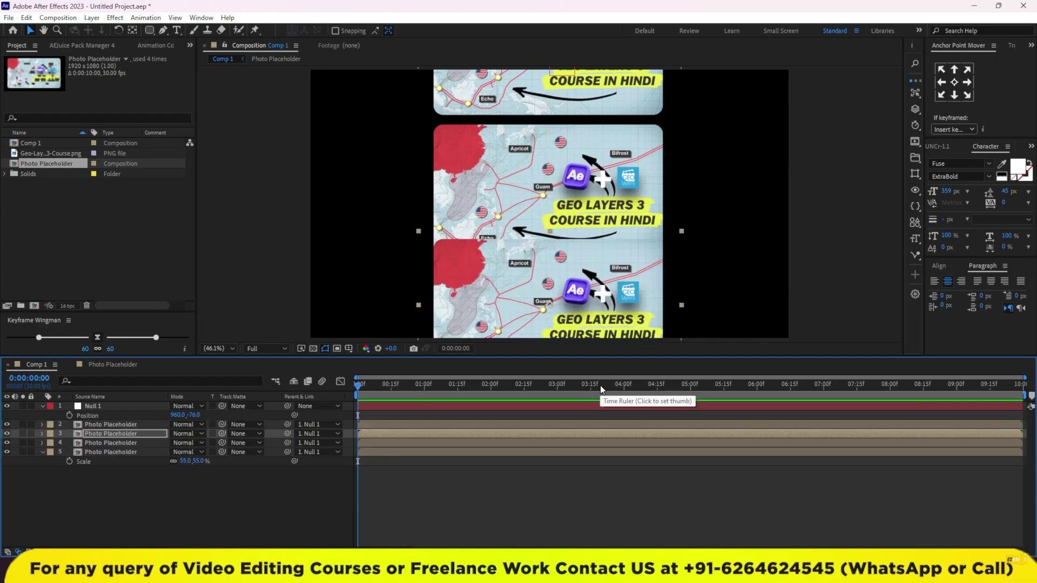
pyautogui.hotkey('shift', 'Down')
pyautogui.hotkey('shift', 'Down')
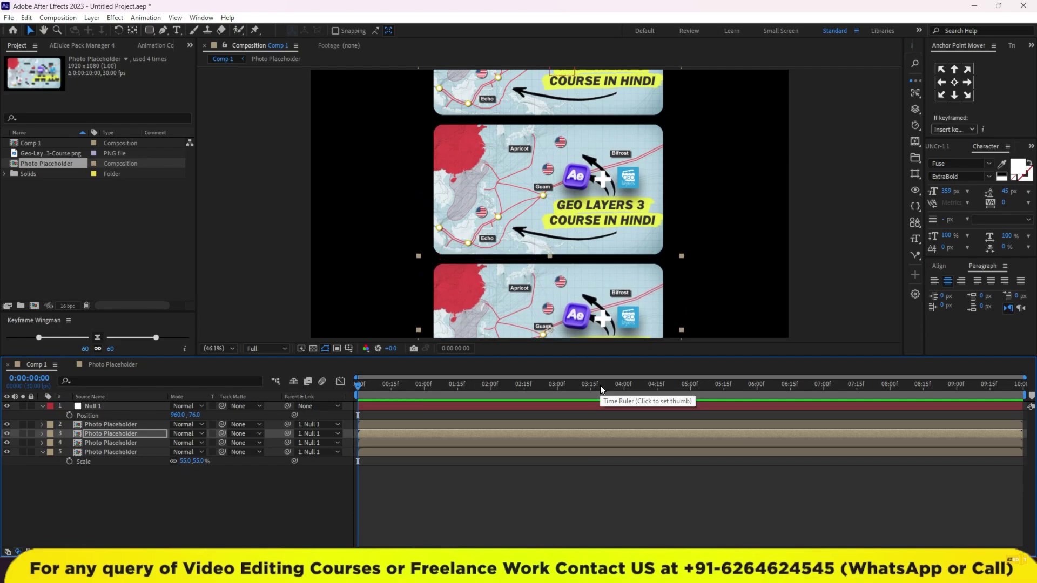
pyautogui.click(227, 478)
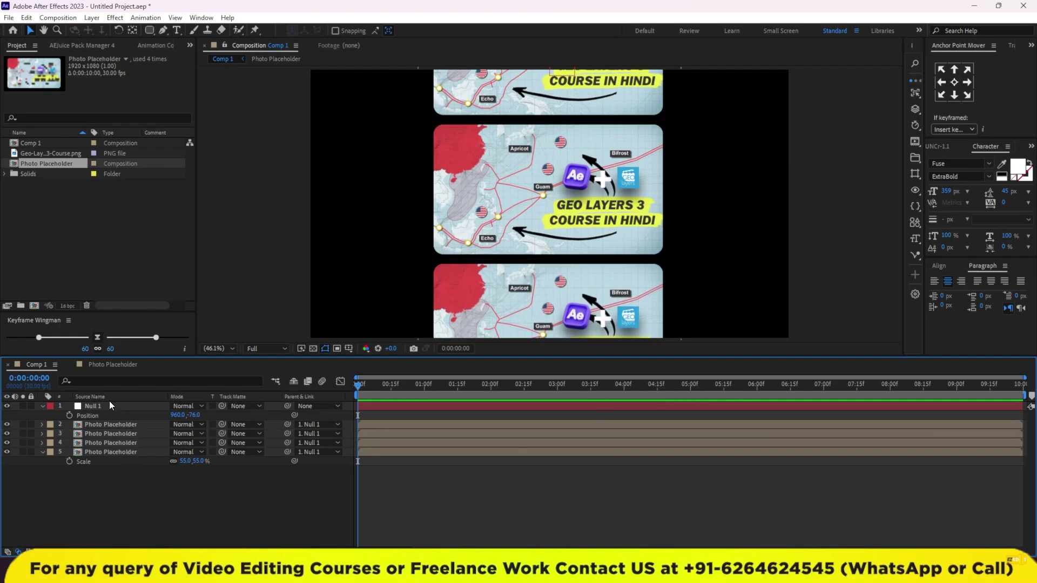
# - Move Null 1 further up to 960, -630
pyautogui.click(110, 415)
pyautogui.moveTo(193, 415)
pyautogui.mouseDown()
pyautogui.moveTo(16, 396)
pyautogui.moveTo(24, 429)
pyautogui.mouseUp()
pyautogui.click(112, 424)
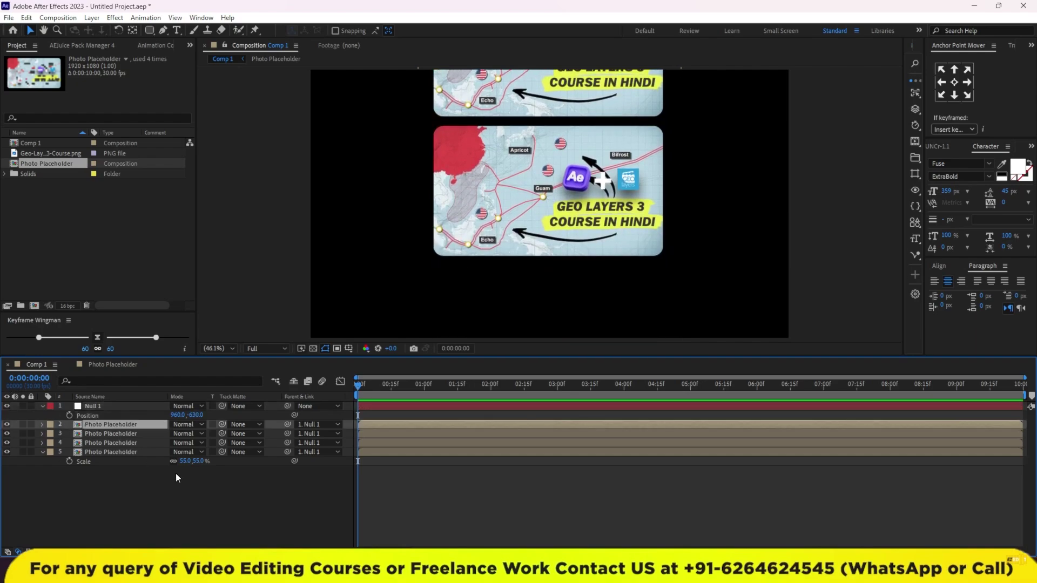
# - Duplicate a photo card and nudge the copy to the bottom of the column
pyautogui.click(129, 432)
pyautogui.hotkey('ctrl', 'd')
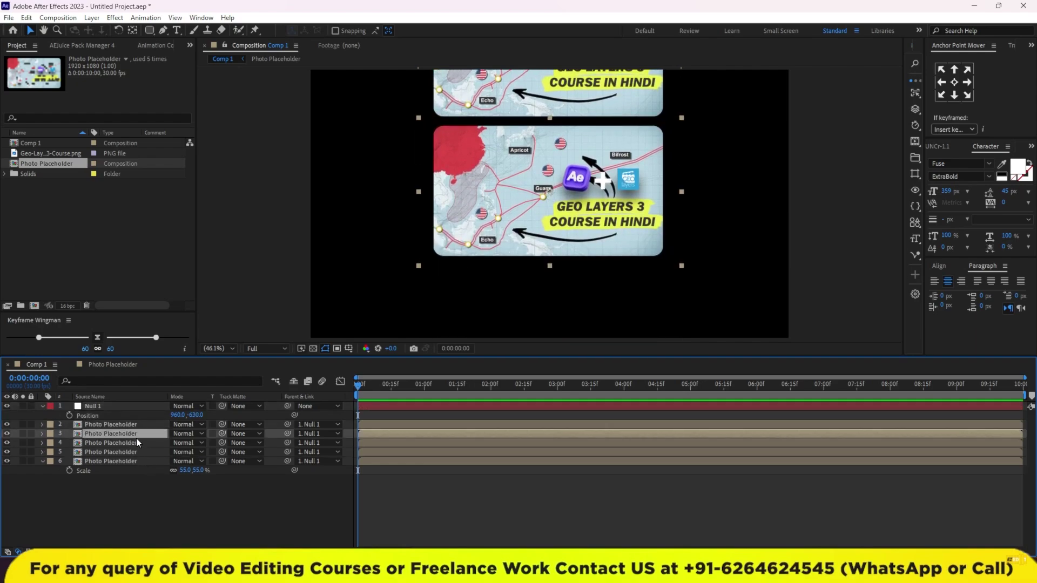
pyautogui.hotkey('shift', 'Down')
pyautogui.hotkey('shift', 'Down')
pyautogui.hotkey('shift', 'Down')
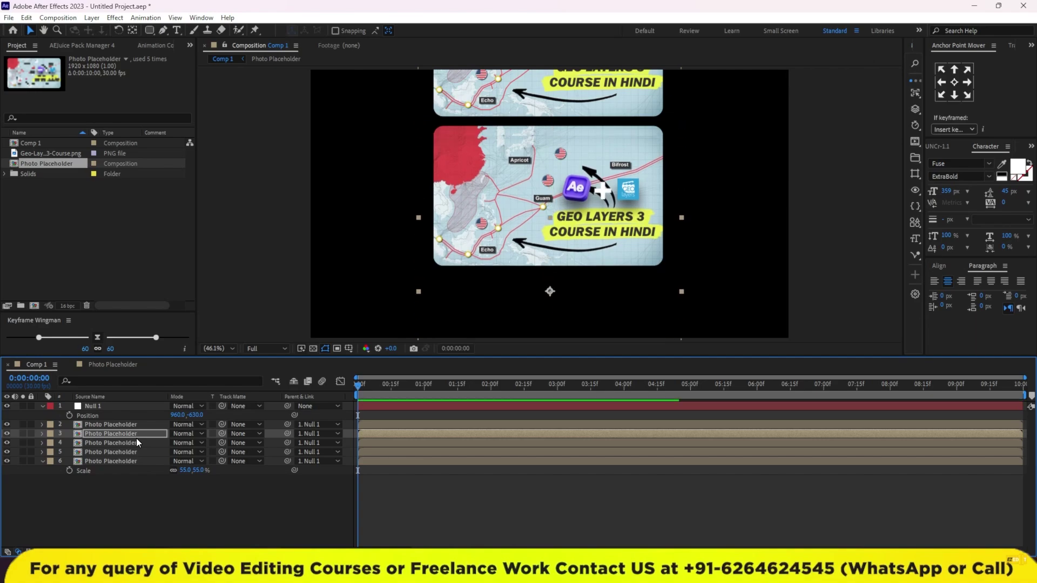
pyautogui.hotkey('shift', 'Down')
pyautogui.hotkey('shift', 'Down')
pyautogui.hotkey('shift', 'Down')
pyautogui.hotkey('shift', 'Down')
pyautogui.hotkey('shift', 'Down')
pyautogui.hotkey('shift', 'Down')
pyautogui.hotkey('shift', 'Down')
pyautogui.hotkey('shift', 'Down')
pyautogui.hotkey('shift', 'Down')
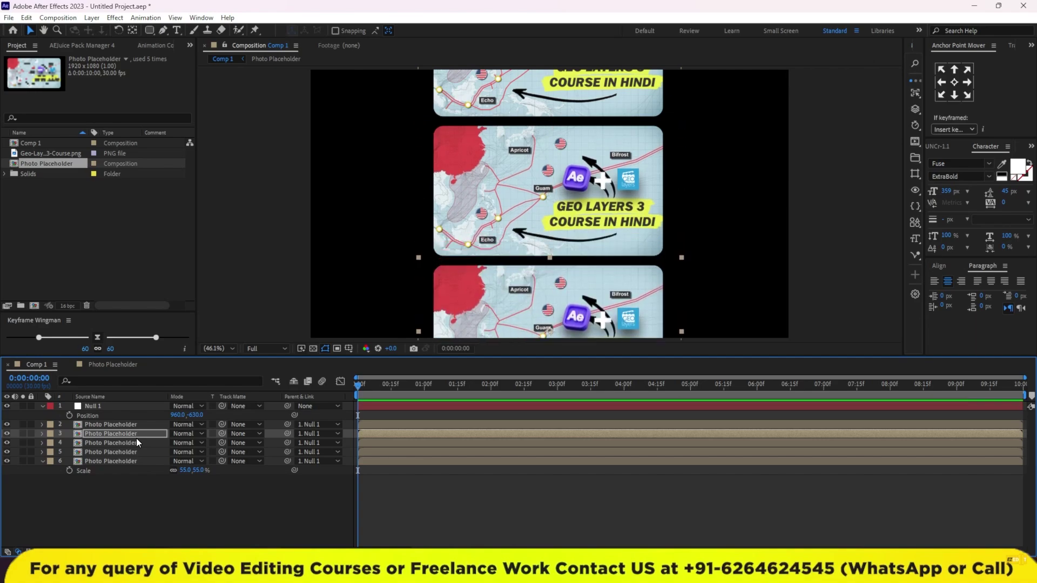
pyautogui.click(465, 504)
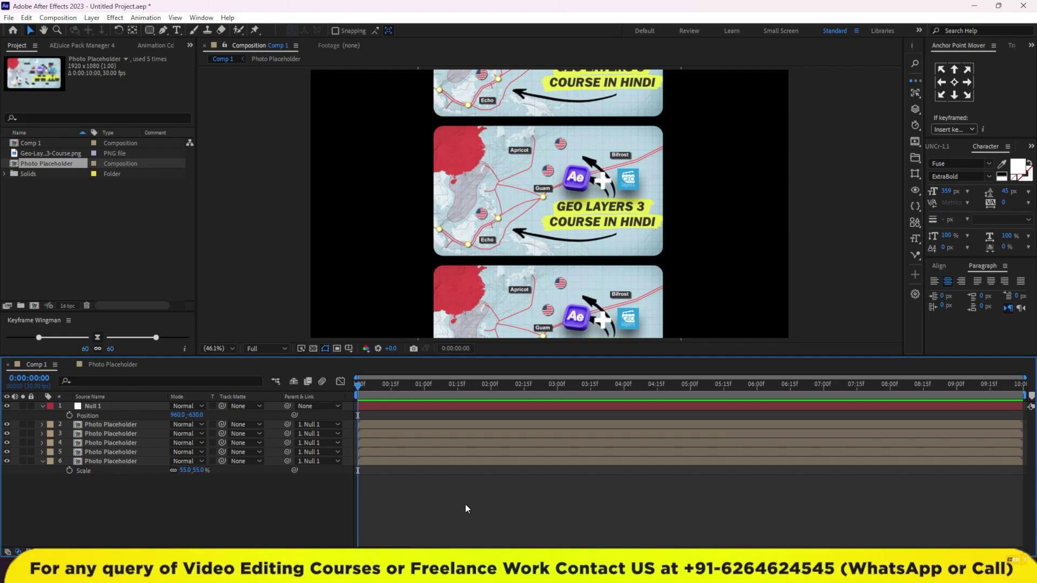
pyautogui.click(117, 425)
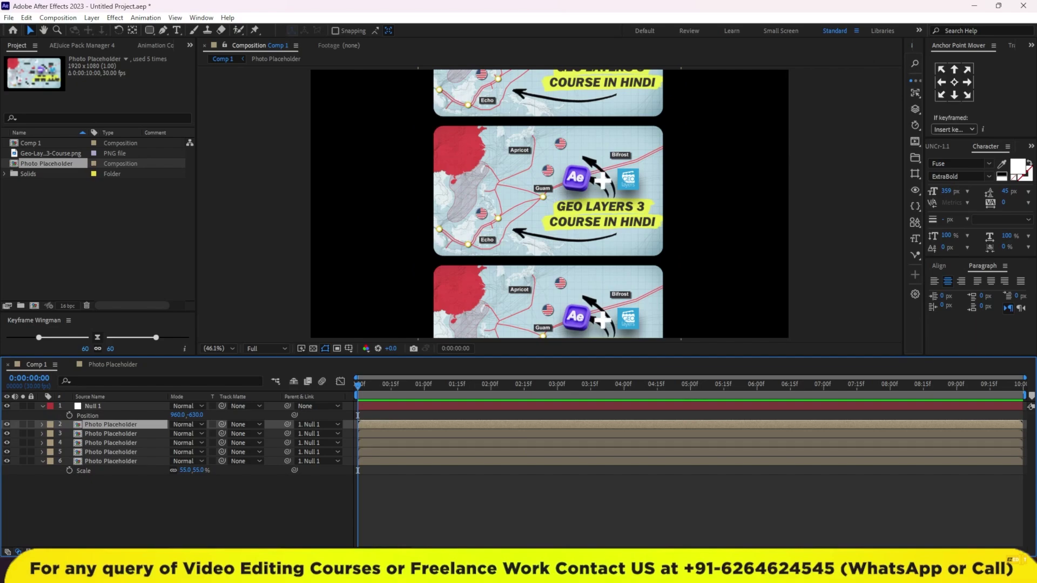
# - Briefly play and pause the YouTube video in Chrome, then return to After Effects
pyautogui.click(692, 518)
pyautogui.click(381, 264)
pyautogui.click(609, 206)
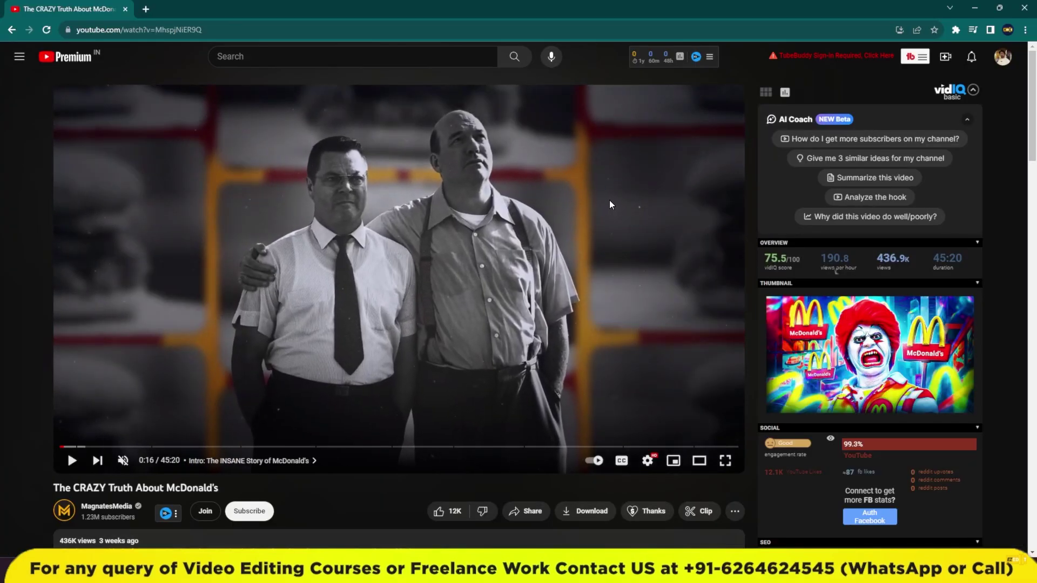
pyautogui.hotkey('alt', 'Tab')
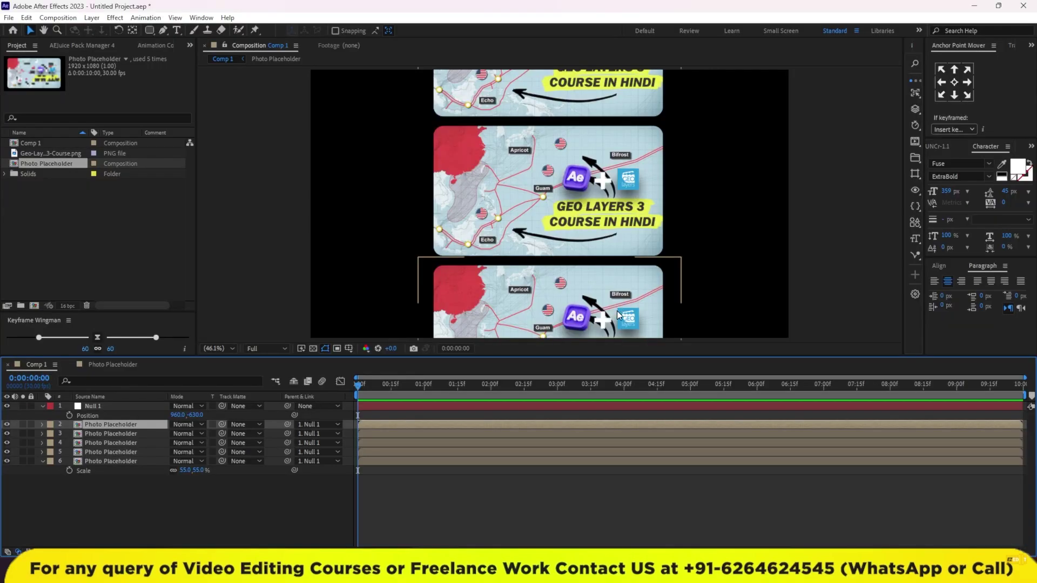
# - Duplicate the five cards, bring the copies to the top, and set their Parent to None
pyautogui.keyDown('shift'); pyautogui.click(114, 462); pyautogui.keyUp('shift')
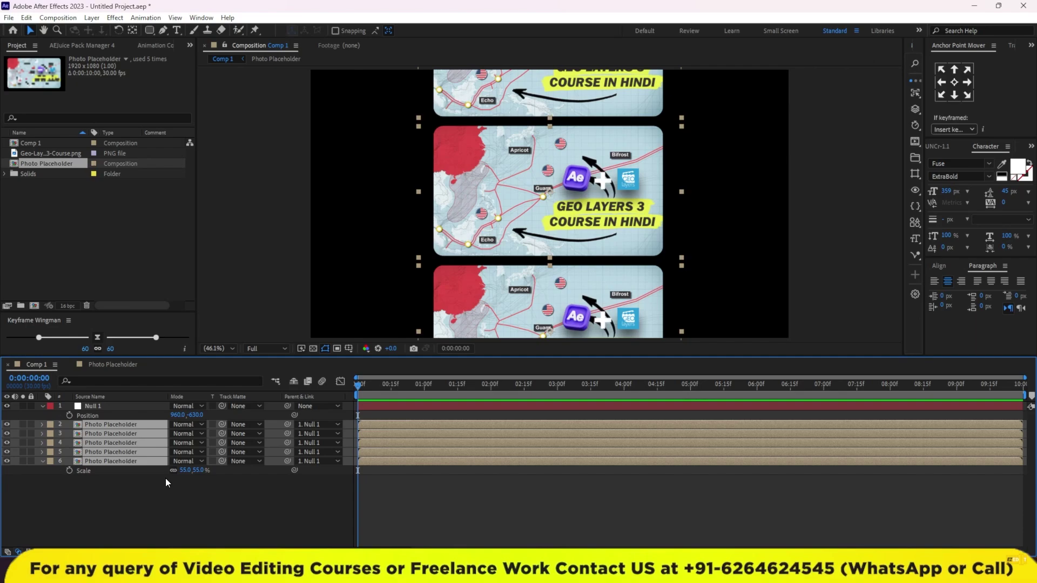
pyautogui.hotkey('ctrl', 'd')
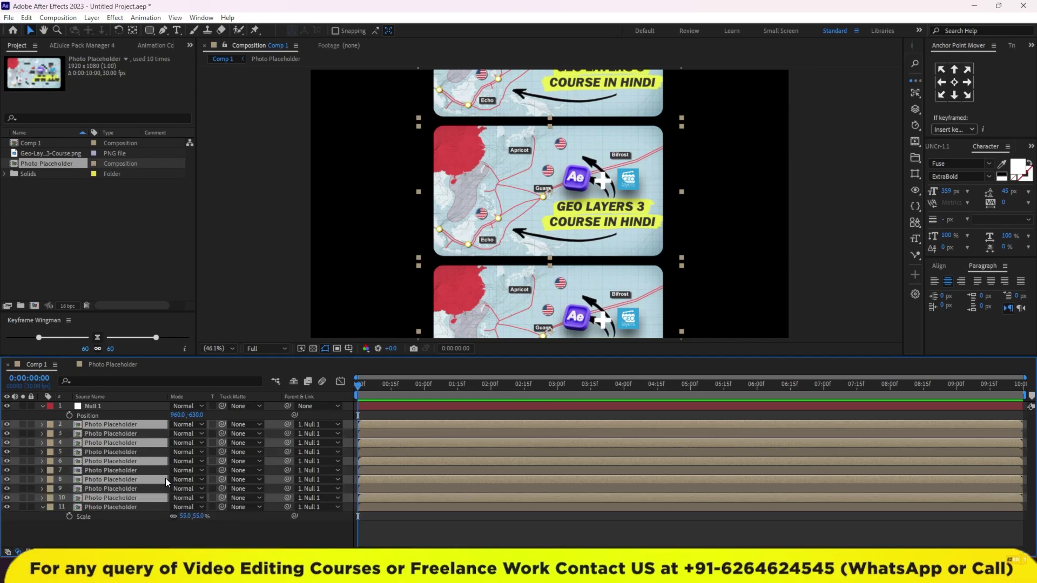
pyautogui.hotkey('ctrl', 'shift', ']')
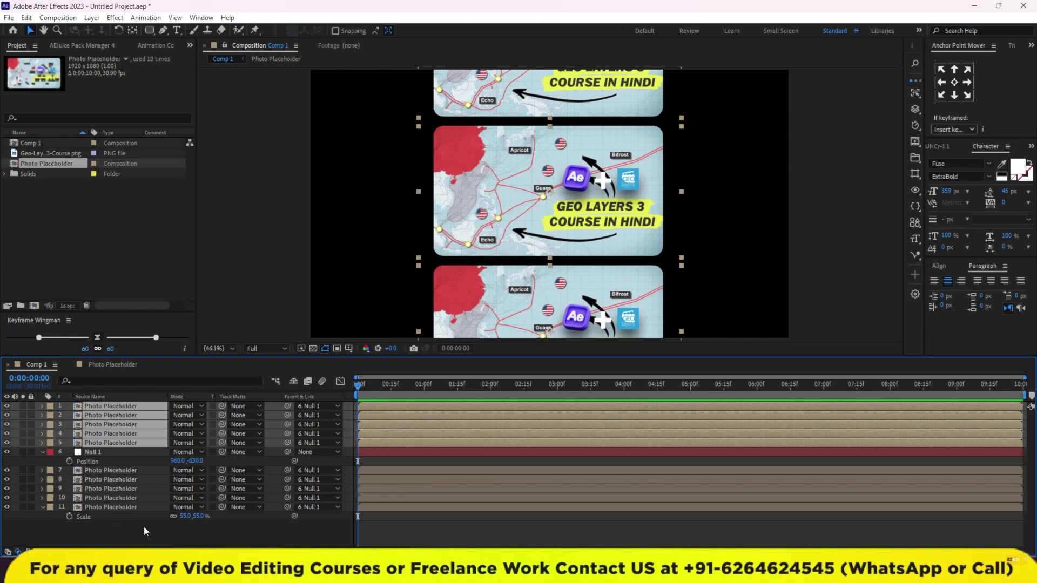
pyautogui.click(302, 408)
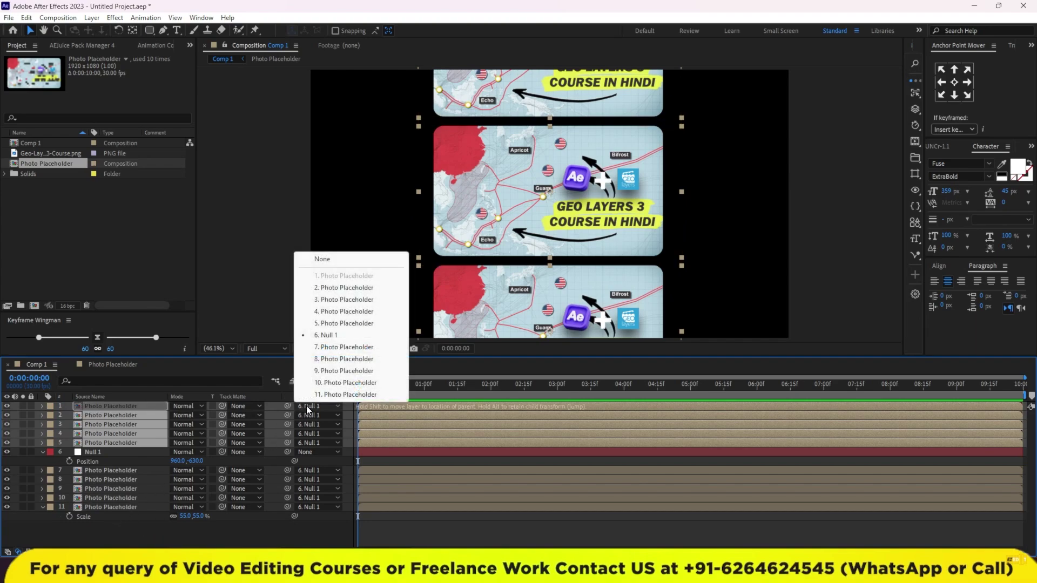
pyautogui.click(323, 259)
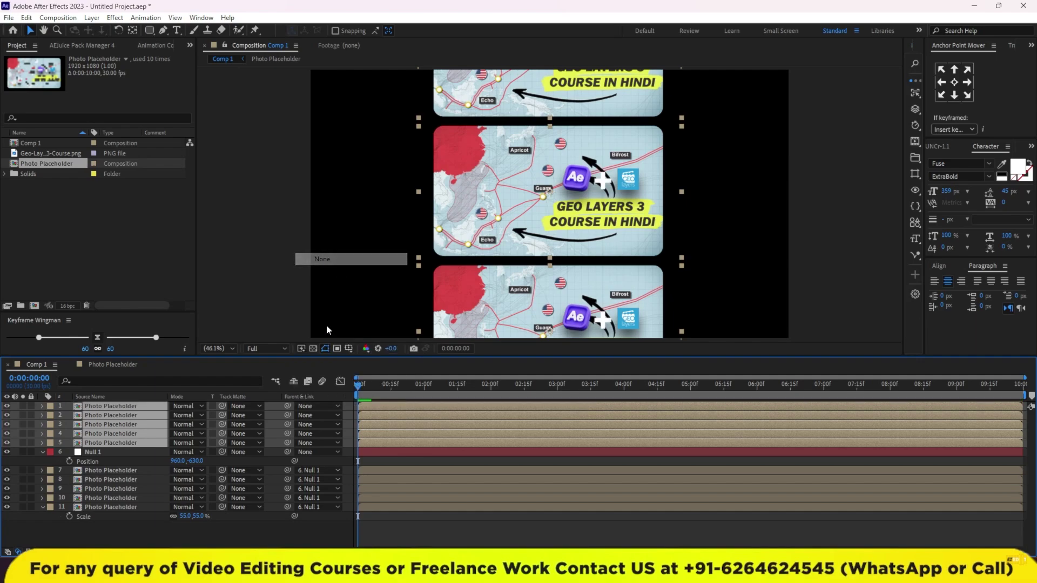
pyautogui.rightClick(103, 536)
# - Add Null 2 and parent the five unlinked photo cards to it
pyautogui.moveTo(151, 403)
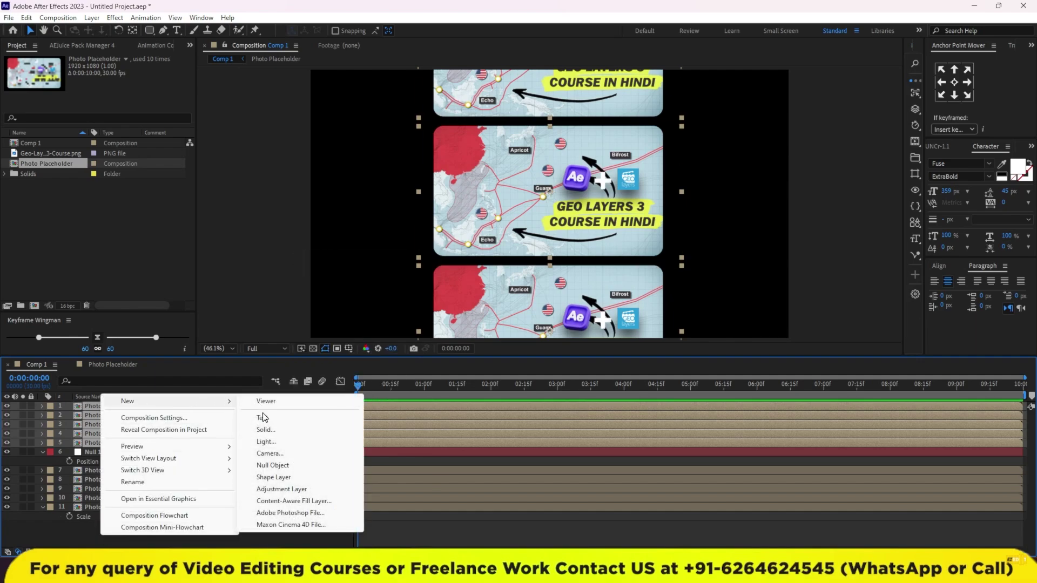
pyautogui.click(272, 466)
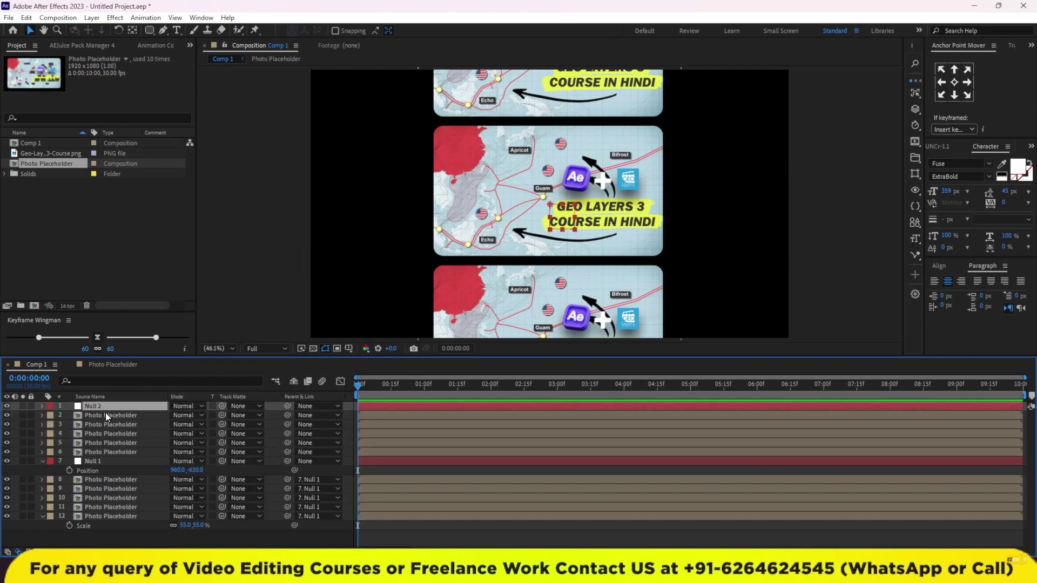
pyautogui.click(105, 414)
pyautogui.keyDown('shift'); pyautogui.click(99, 452); pyautogui.keyUp('shift')
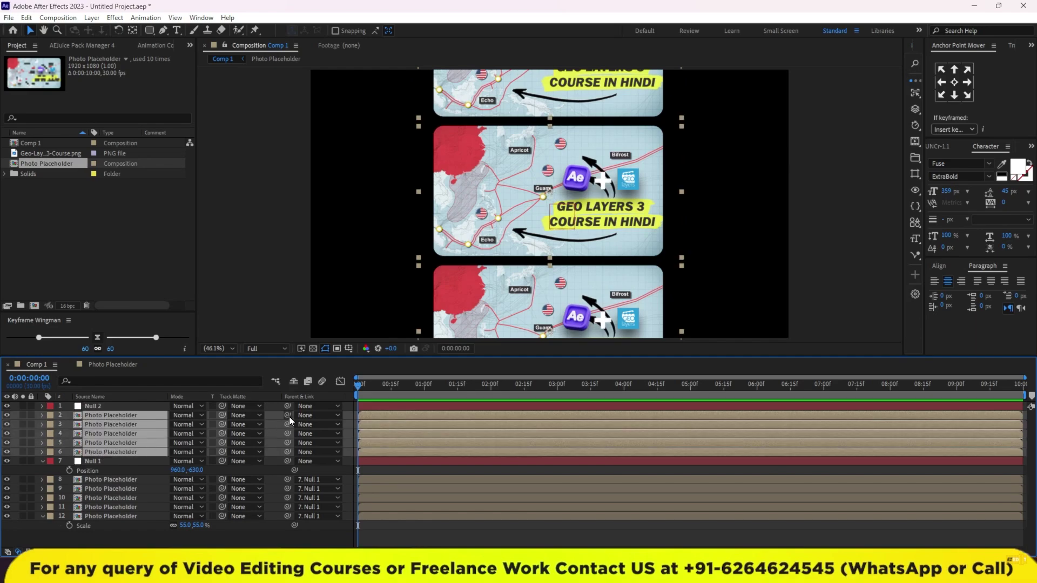
pyautogui.moveTo(287, 414); pyautogui.dragTo(131, 408)
# - Position Null 2 at 1921, 302 to place the column on the right
pyautogui.click(119, 406)
pyautogui.press('p')
pyautogui.moveTo(177, 415); pyautogui.dragTo(698, 420)
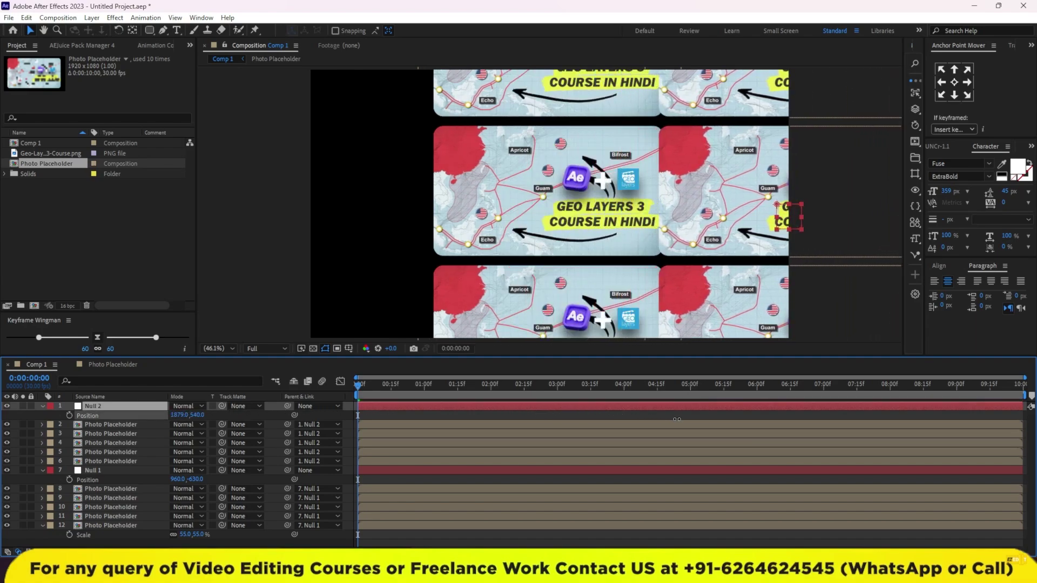
pyautogui.press('e')
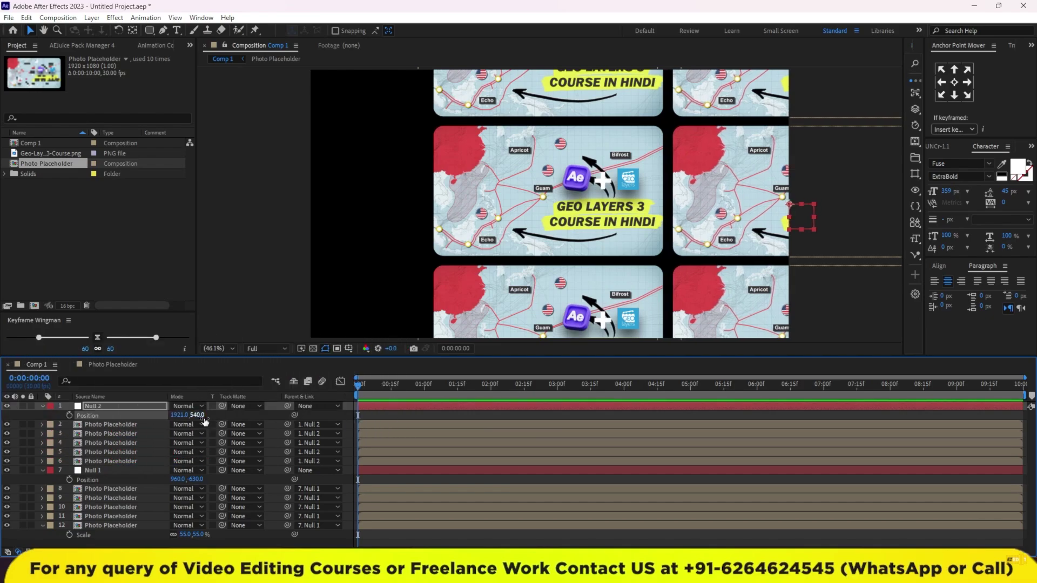
pyautogui.moveTo(202, 415); pyautogui.dragTo(88, 407)
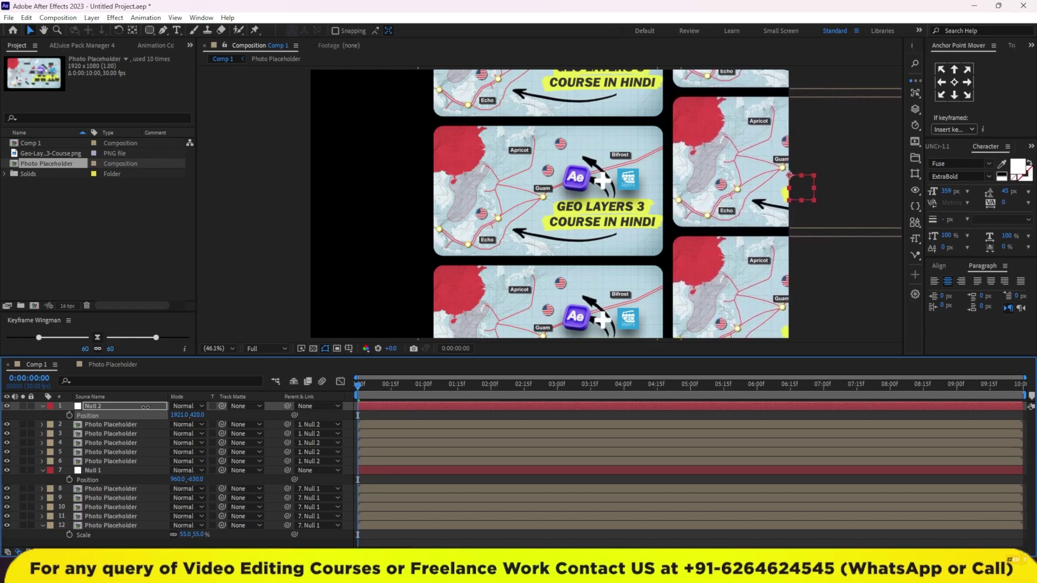
pyautogui.moveTo(88, 407); pyautogui.dragTo(81, 407)
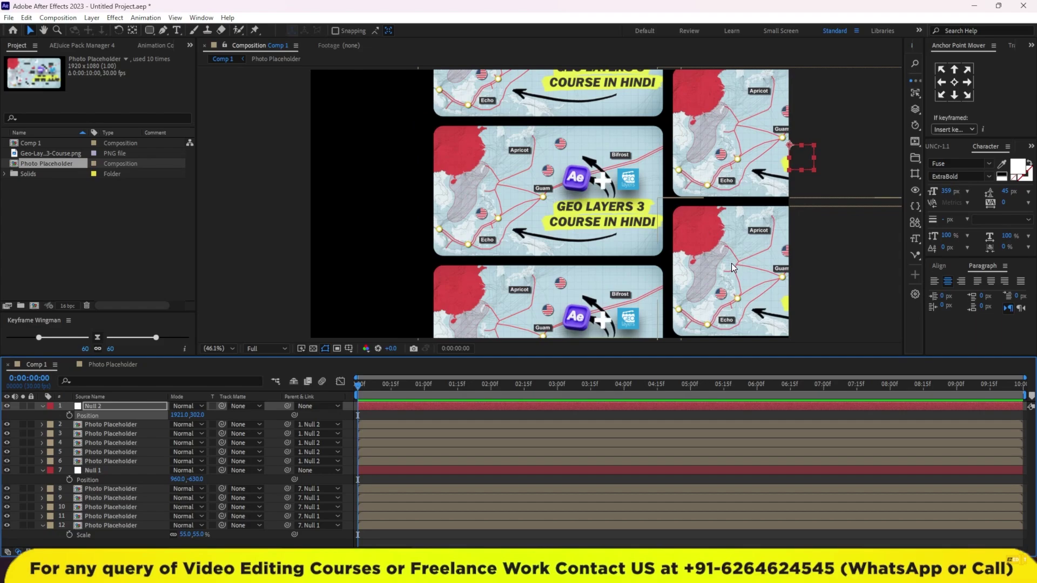
# - Duplicate cards 2–6, bring the copies to the top, and unlink them from Null 2
pyautogui.click(114, 424)
pyautogui.keyDown('shift'); pyautogui.click(109, 461); pyautogui.keyUp('shift')
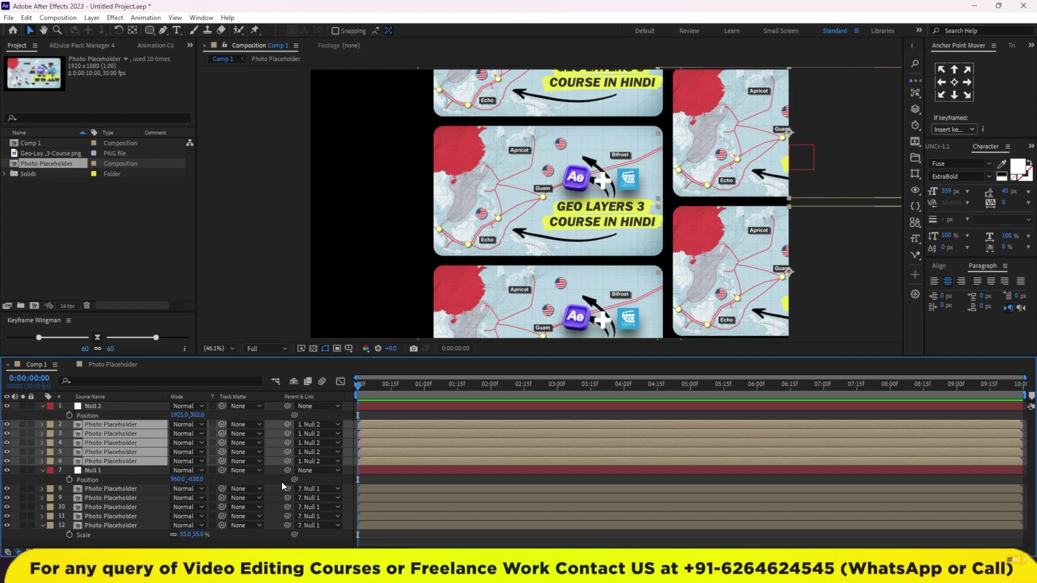
pyautogui.hotkey('ctrl', 'd')
pyautogui.hotkey('ctrl', 'shift', ']')
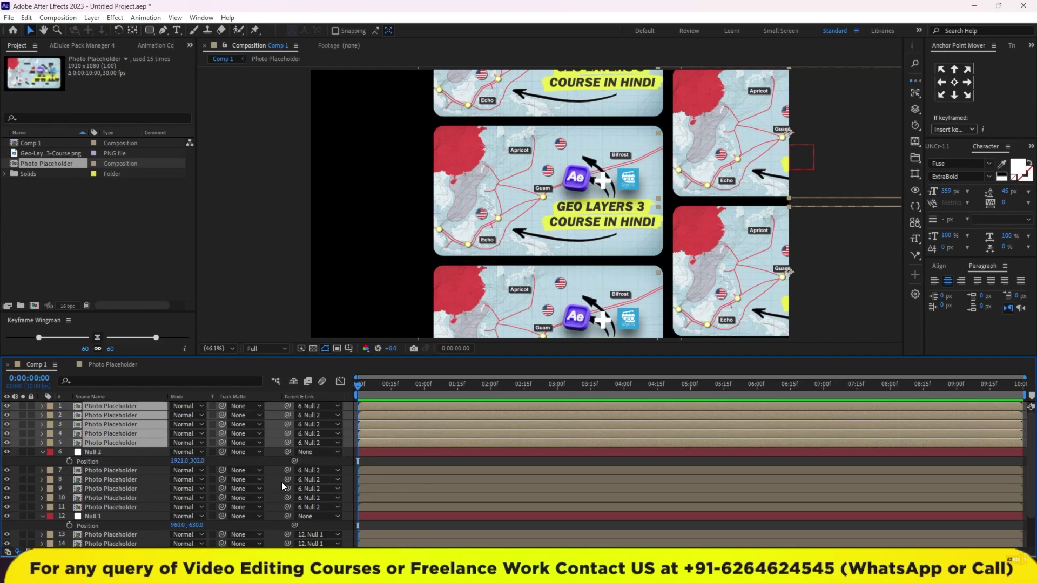
pyautogui.click(315, 443)
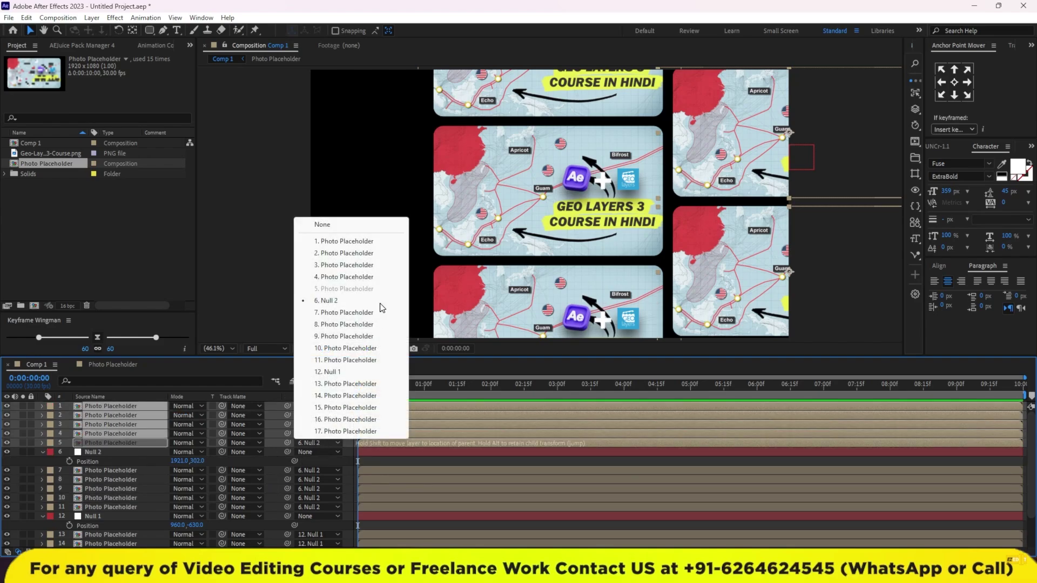
pyautogui.click(395, 224)
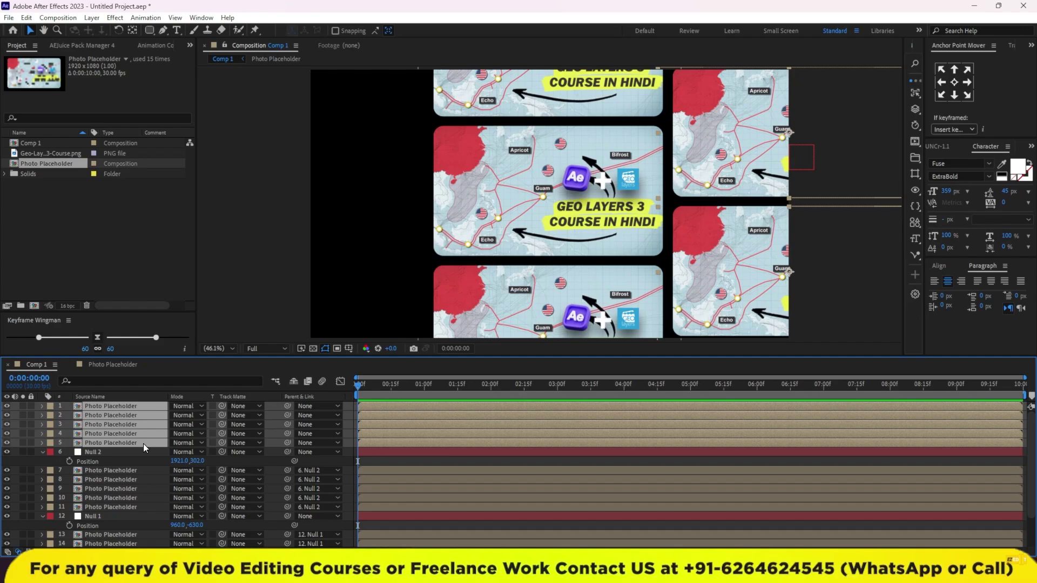
# - Add Null 3, parent the five copies to it, and set its position to -967, 540
pyautogui.rightClick(35, 461)
pyautogui.moveTo(75, 329)
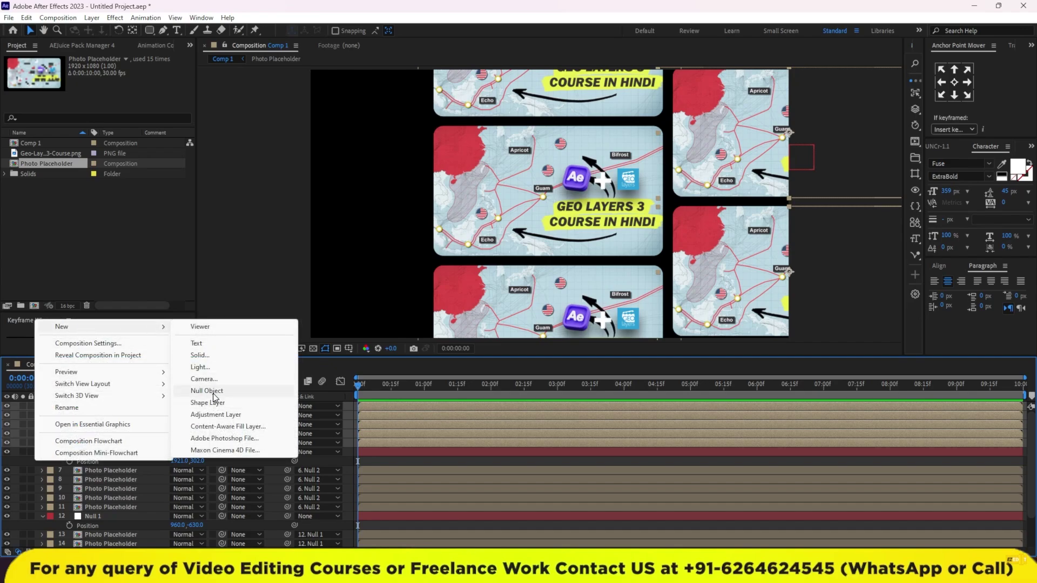
pyautogui.click(216, 391)
pyautogui.click(115, 416)
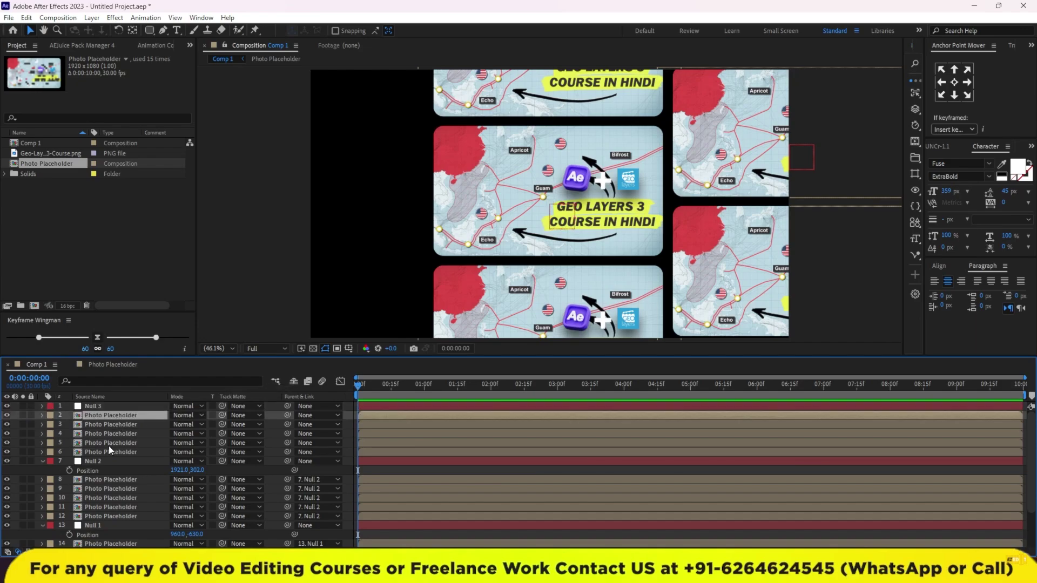
pyautogui.keyDown('shift'); pyautogui.click(109, 450); pyautogui.keyUp('shift')
pyautogui.moveTo(287, 425); pyautogui.dragTo(119, 406)
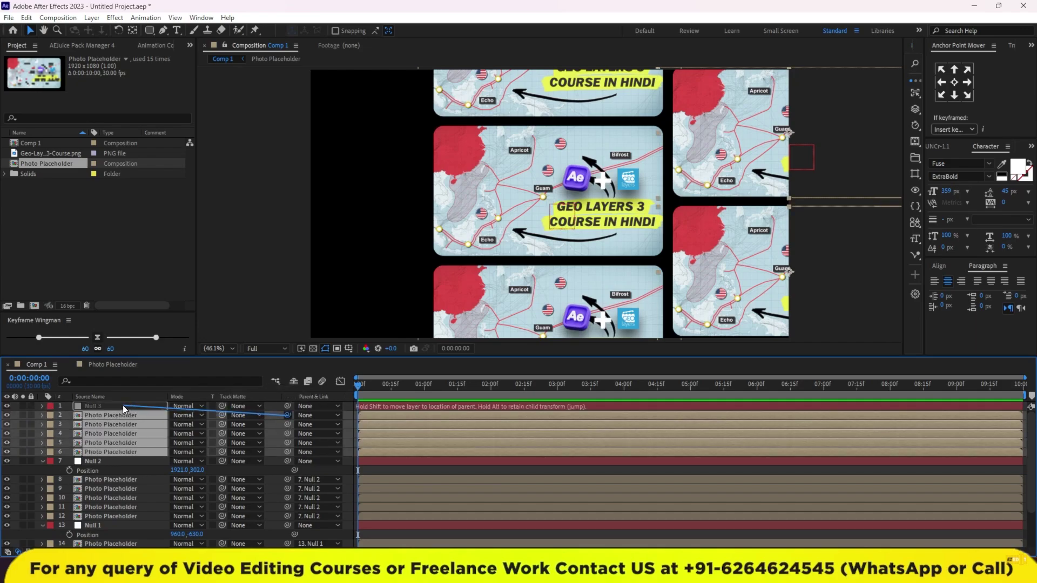
pyautogui.press('p')
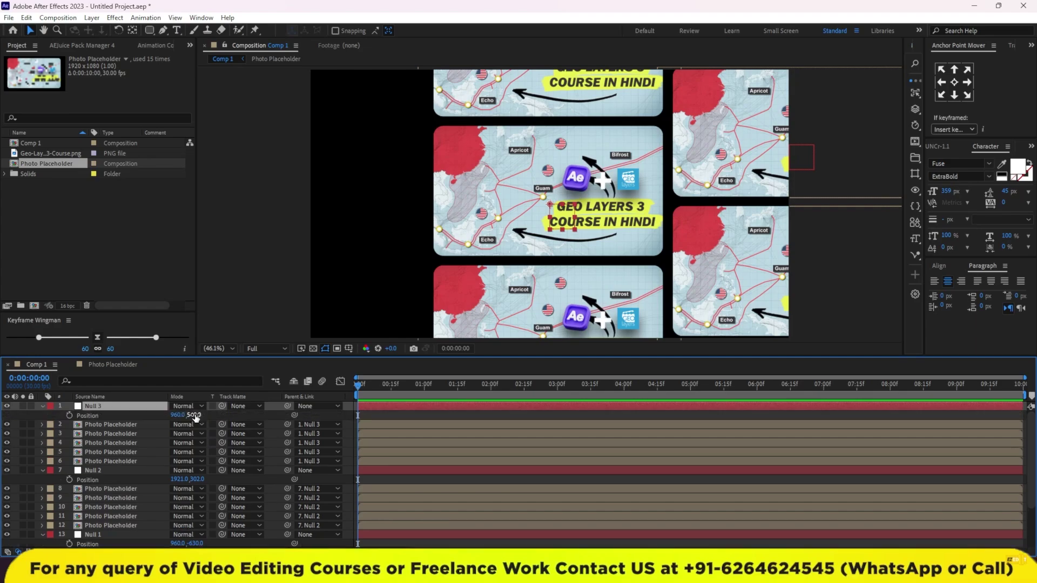
pyautogui.moveTo(180, 416)
pyautogui.mouseDown()
pyautogui.moveTo(135, 415)
pyautogui.moveTo(189, 415)
pyautogui.mouseUp()
pyautogui.write('-967')
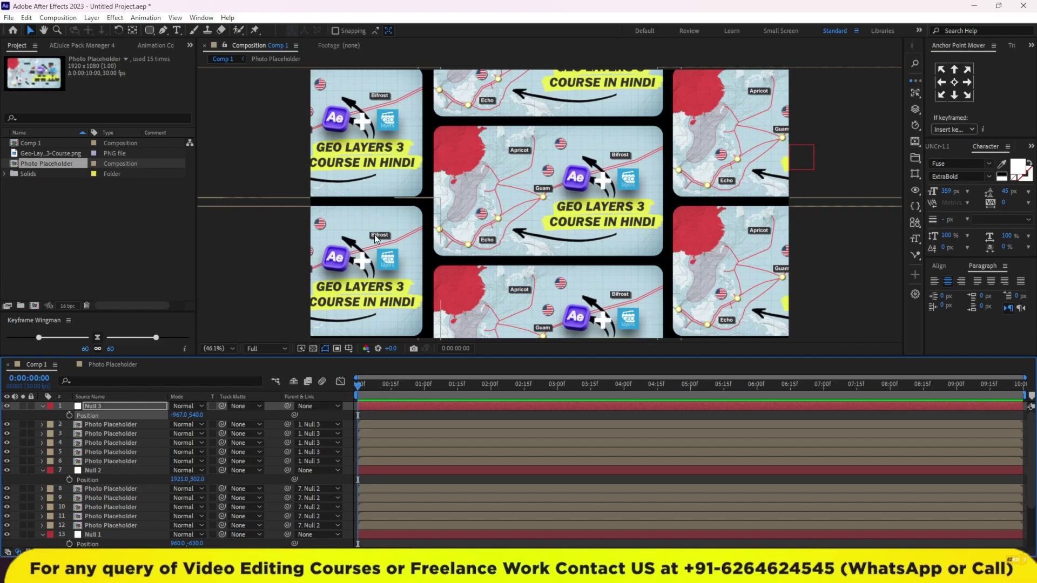
# - Move Null 3 down to Y 2155 and Null 2 down to Y 1900 to stagger the outer columns
pyautogui.click(377, 407)
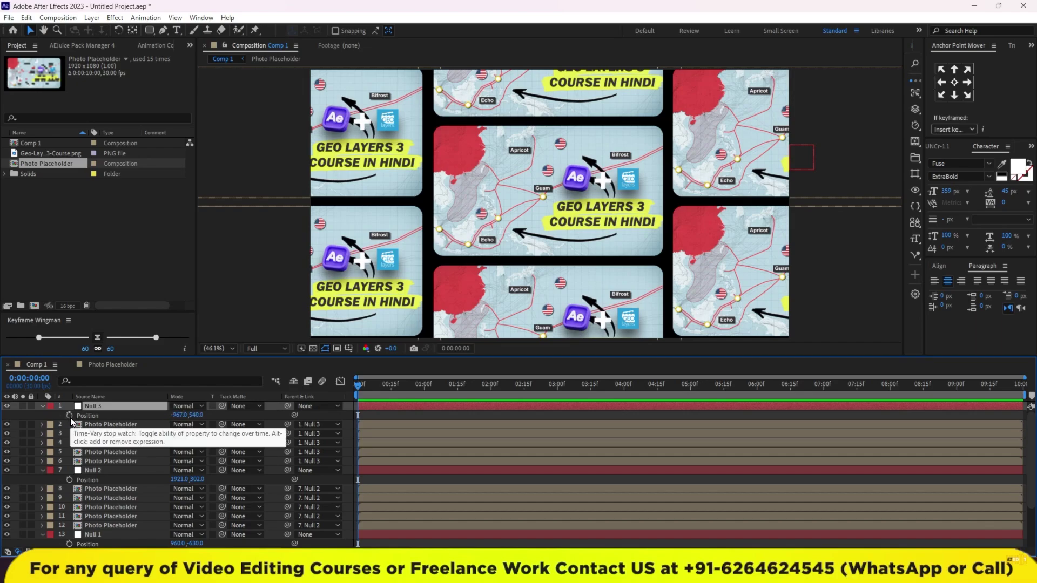
pyautogui.moveTo(197, 416); pyautogui.dragTo(281, 434)
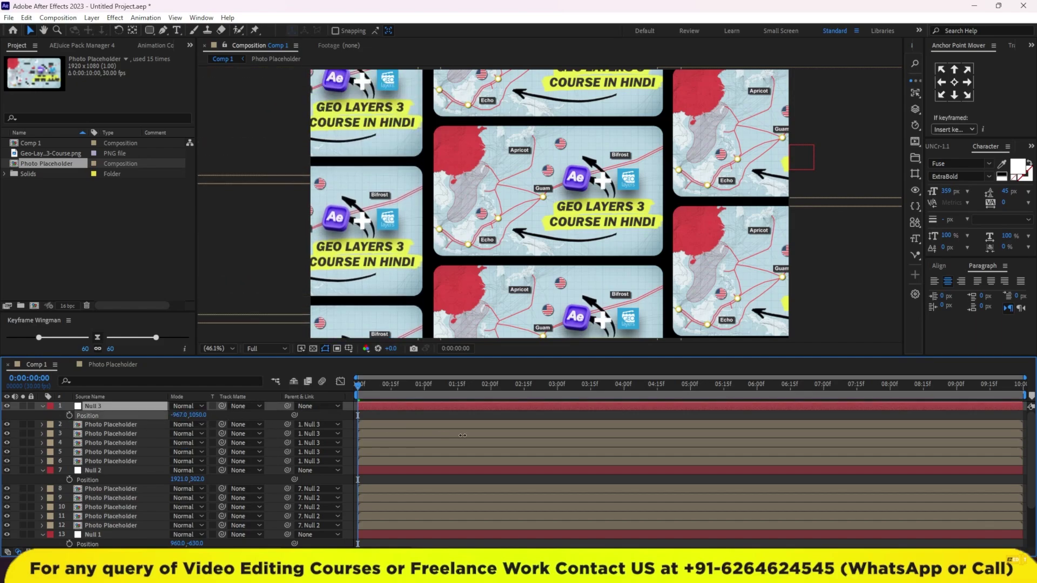
pyautogui.moveTo(200, 417)
pyautogui.mouseDown()
pyautogui.moveTo(779, 449)
pyautogui.moveTo(581, 428)
pyautogui.moveTo(605, 430)
pyautogui.mouseUp()
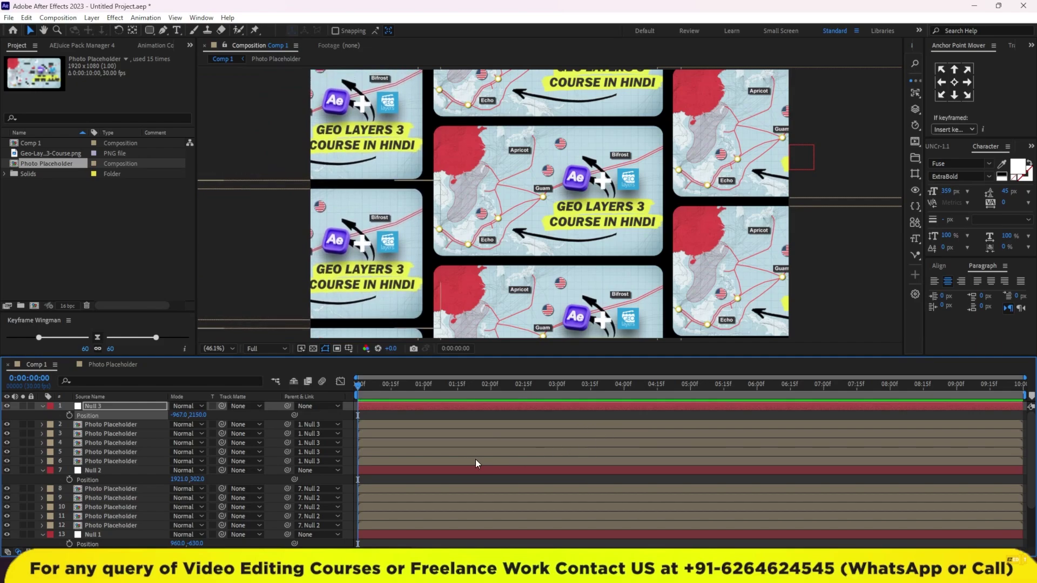
pyautogui.click(371, 470)
pyautogui.moveTo(199, 482); pyautogui.dragTo(864, 502)
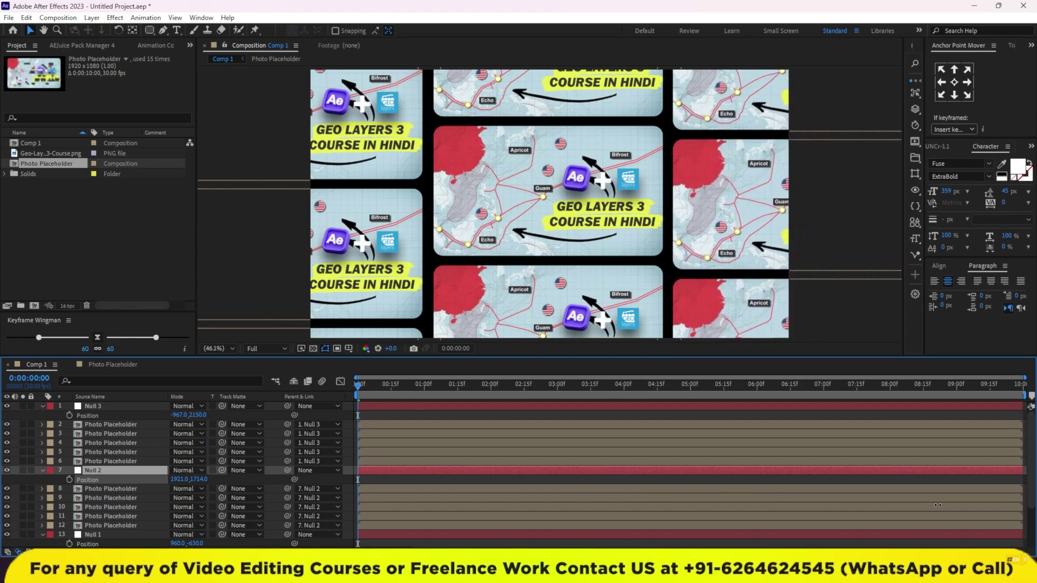
pyautogui.moveTo(209, 477)
pyautogui.mouseDown()
pyautogui.moveTo(315, 452)
pyautogui.moveTo(300, 444)
pyautogui.mouseUp()
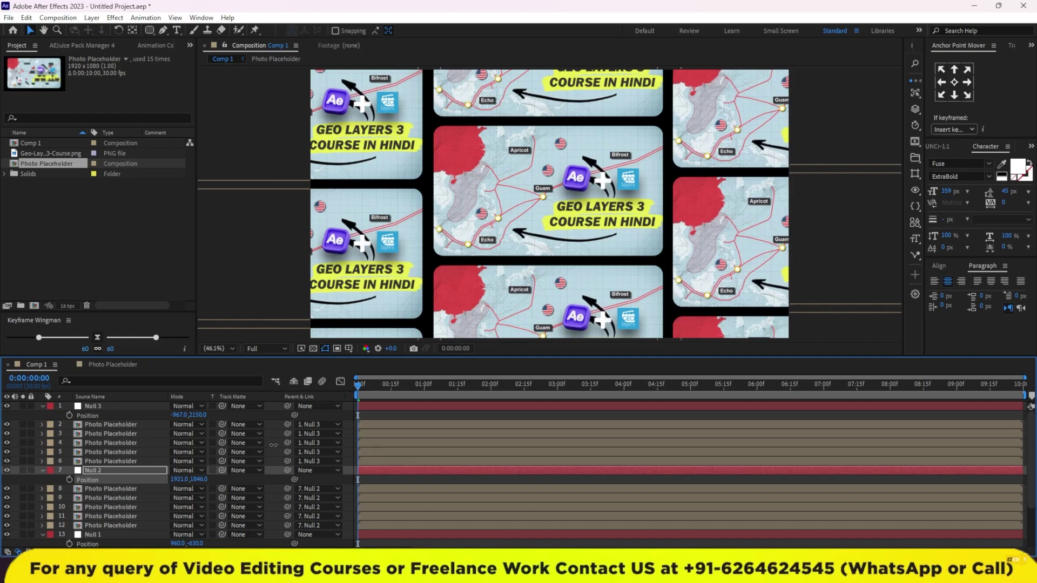
pyautogui.moveTo(299, 444); pyautogui.dragTo(316, 453)
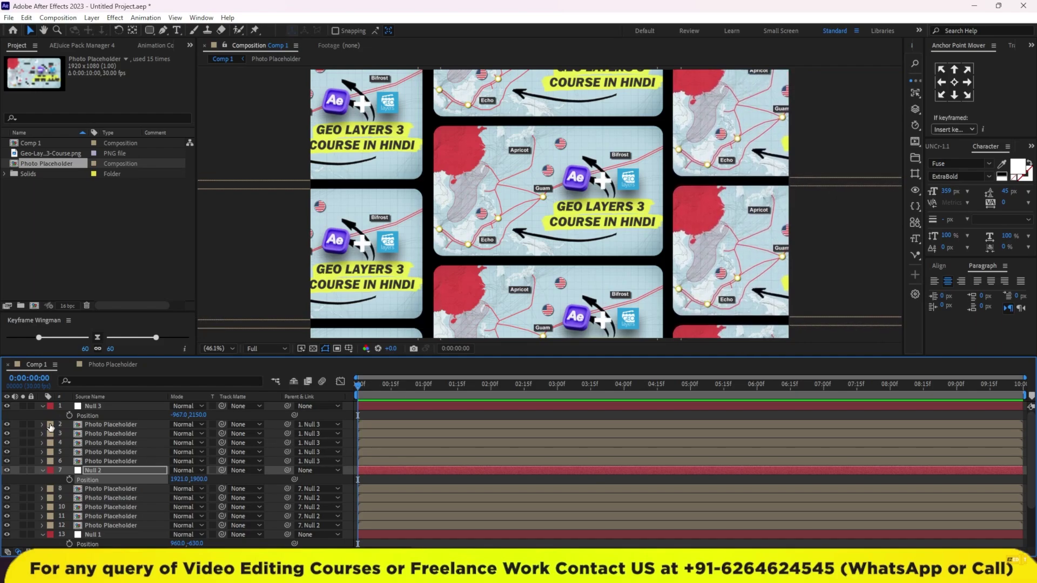
# - Set starting Position keyframes at 0f for Null 3, Null 2 and Null 1
pyautogui.click(70, 415)
pyautogui.click(69, 480)
pyautogui.click(99, 534)
pyautogui.click(69, 544)
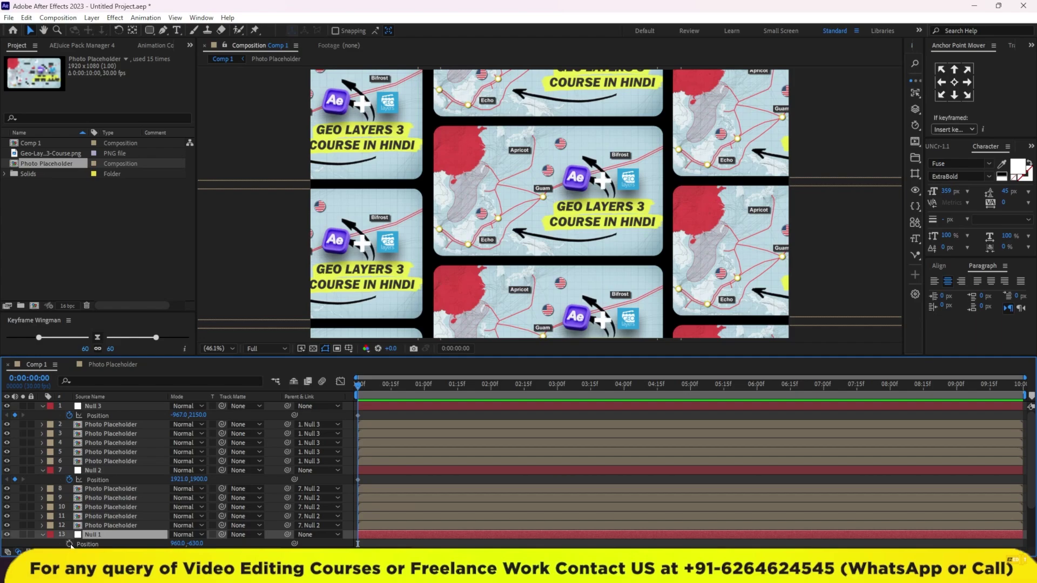
# - At 9:29, keyframe Null 1's Y at 494 and Null 3's Y at 974
pyautogui.moveTo(977, 385); pyautogui.dragTo(1022, 404)
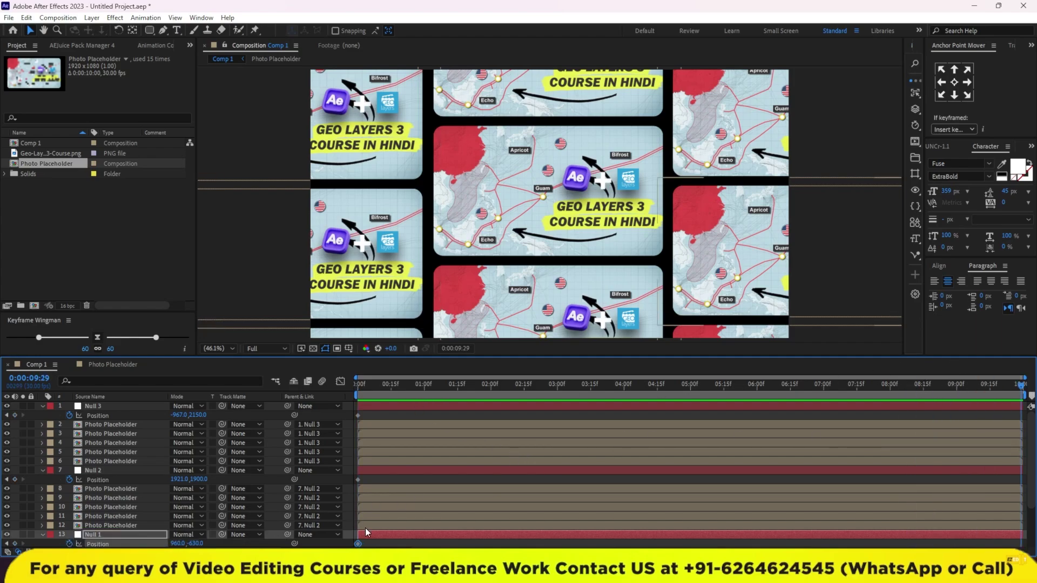
pyautogui.moveTo(195, 544)
pyautogui.mouseDown()
pyautogui.moveTo(253, 544)
pyautogui.moveTo(175, 544)
pyautogui.moveTo(189, 544)
pyautogui.mouseUp()
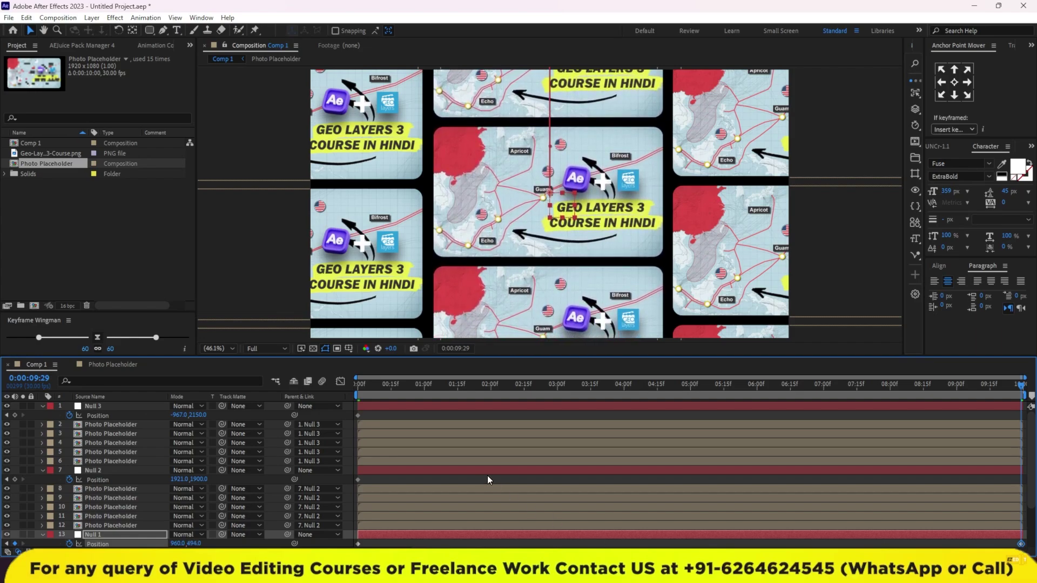
pyautogui.click(865, 406)
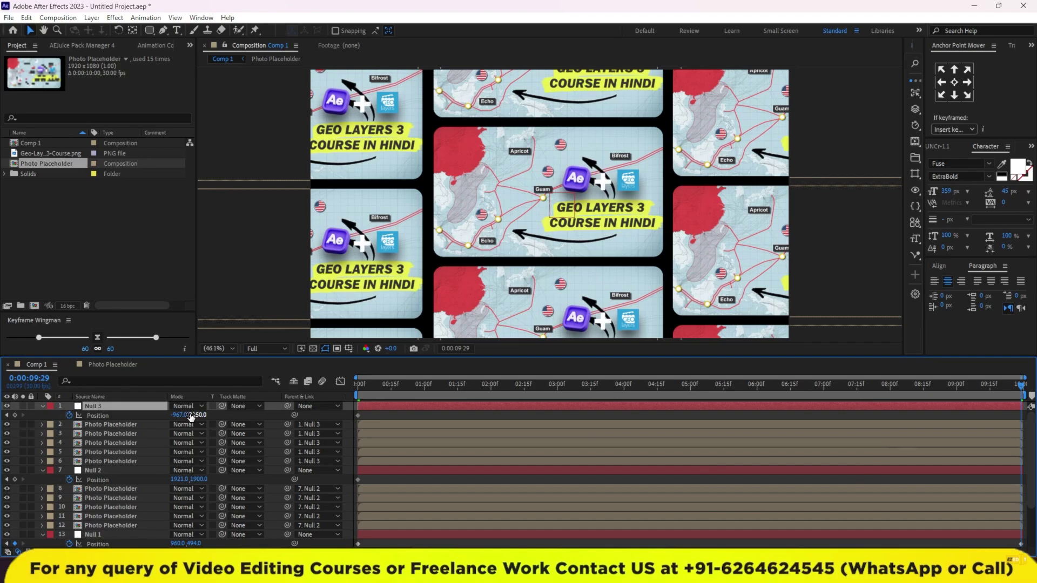
pyautogui.moveTo(191, 416); pyautogui.dragTo(198, 415)
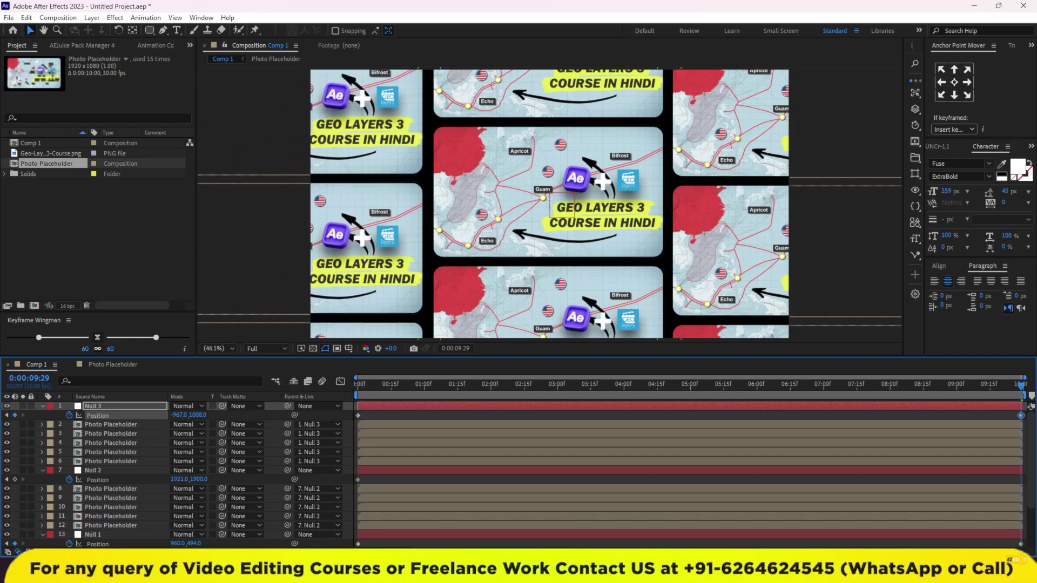
pyautogui.moveTo(197, 415); pyautogui.dragTo(196, 414)
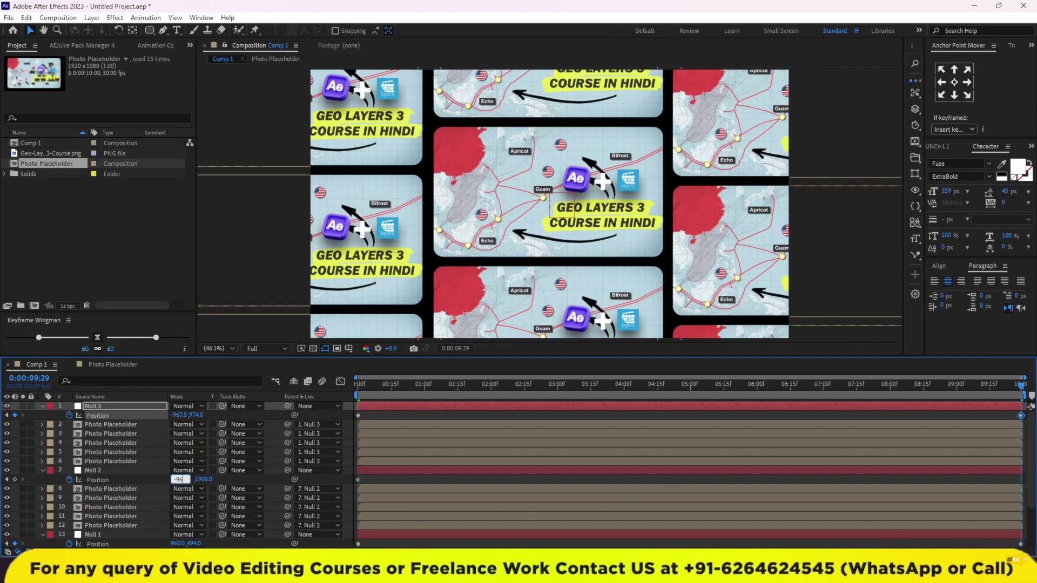
# - Set Null 2's ending Y to 974, fixing a wrong entry, then preview the scroll
pyautogui.write('7')
pyautogui.press('Return')
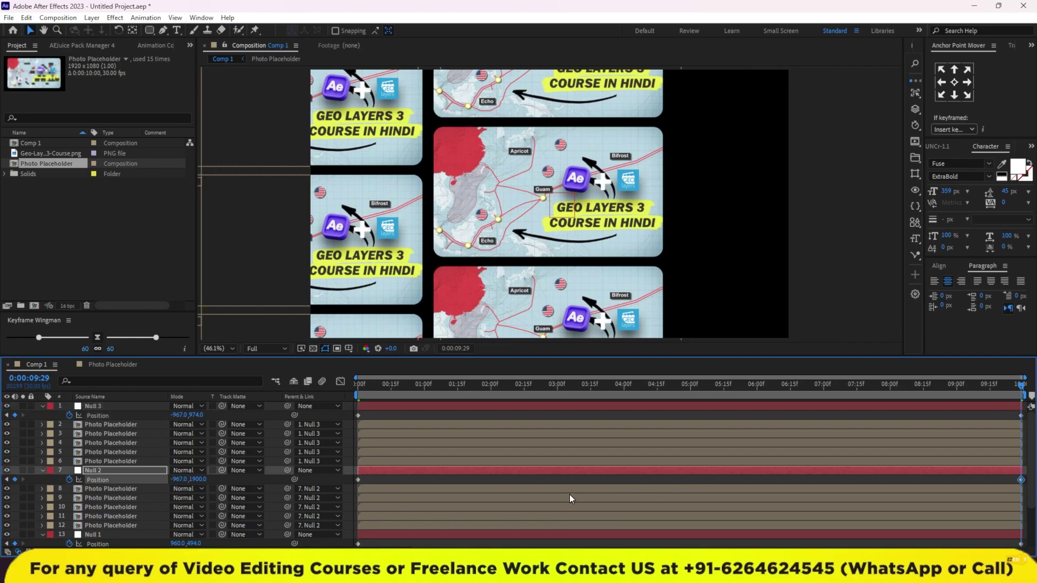
pyautogui.hotkey('ctrl', 'z')
pyautogui.click(199, 479)
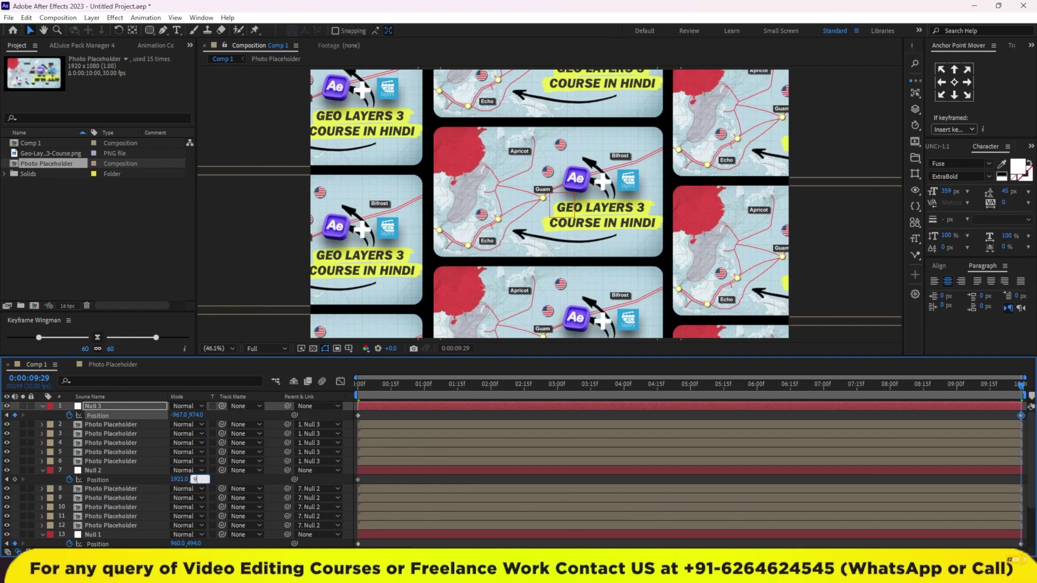
pyautogui.write('74')
pyautogui.press('Return')
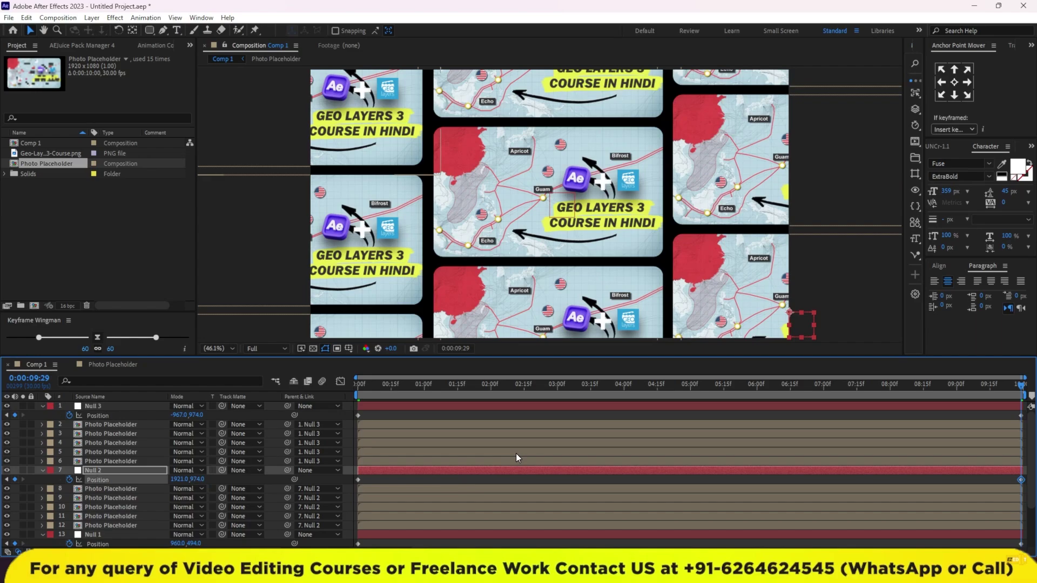
pyautogui.press('space')
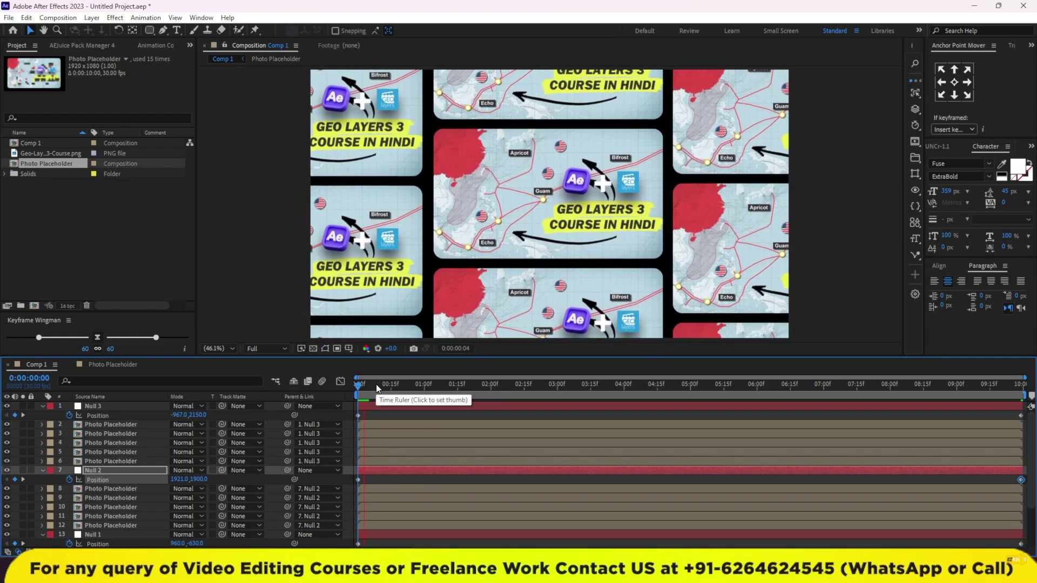
# - Scrub through the card scroll animation, then bring the YouTube video in Chrome forward
pyautogui.moveTo(361, 388); pyautogui.dragTo(719, 428)
pyautogui.press('e')
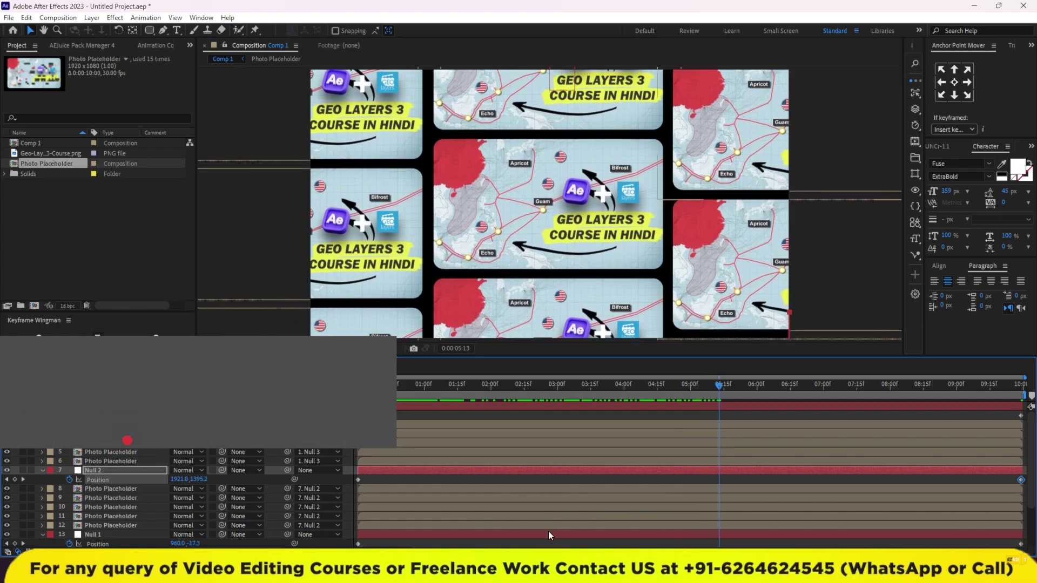
pyautogui.click(670, 525)
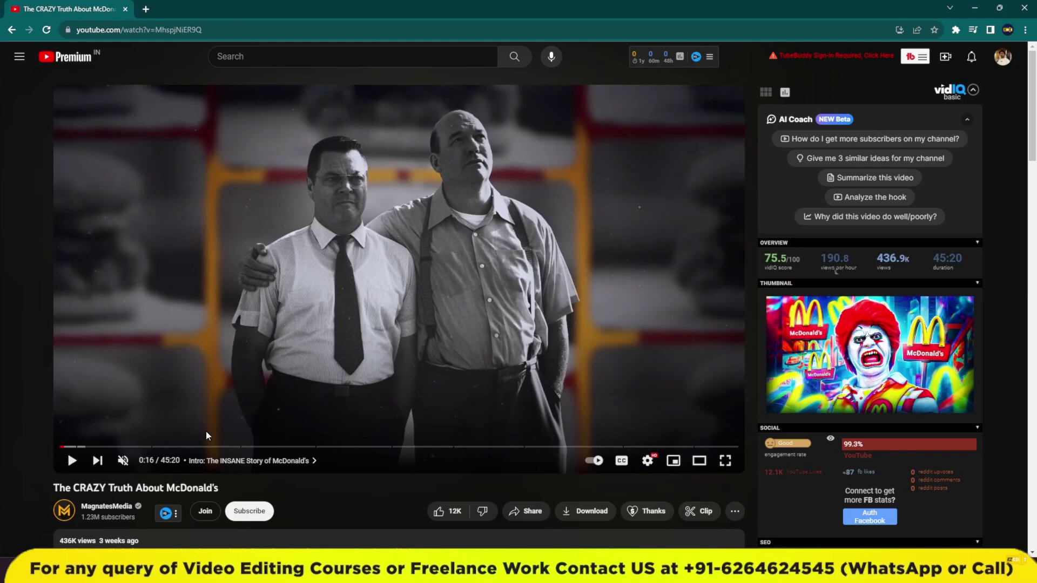
# - Rewind the McDonald's video five seconds twice and pause it at 0:10
pyautogui.press('Left')
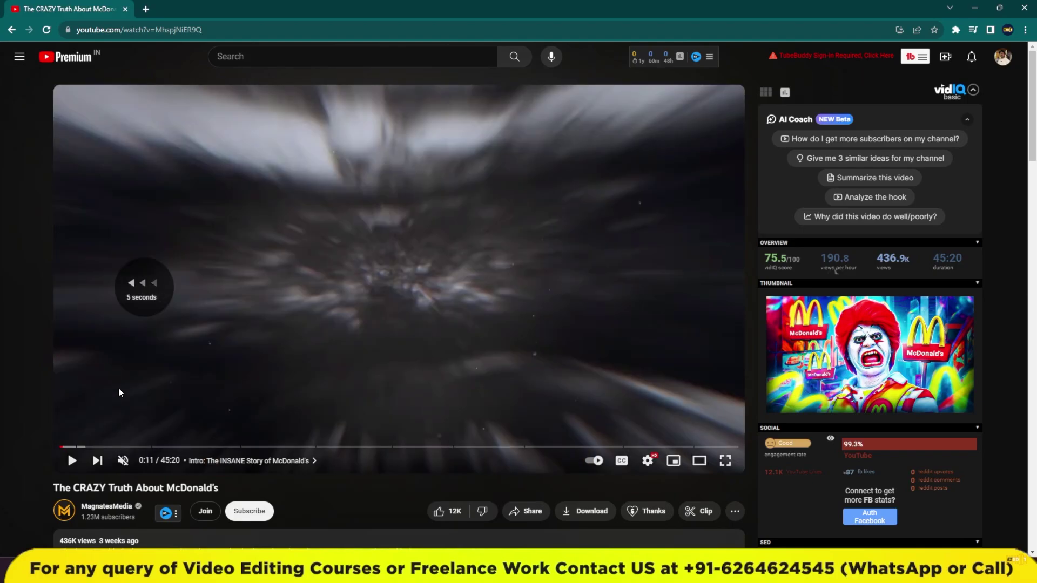
pyautogui.click(118, 388)
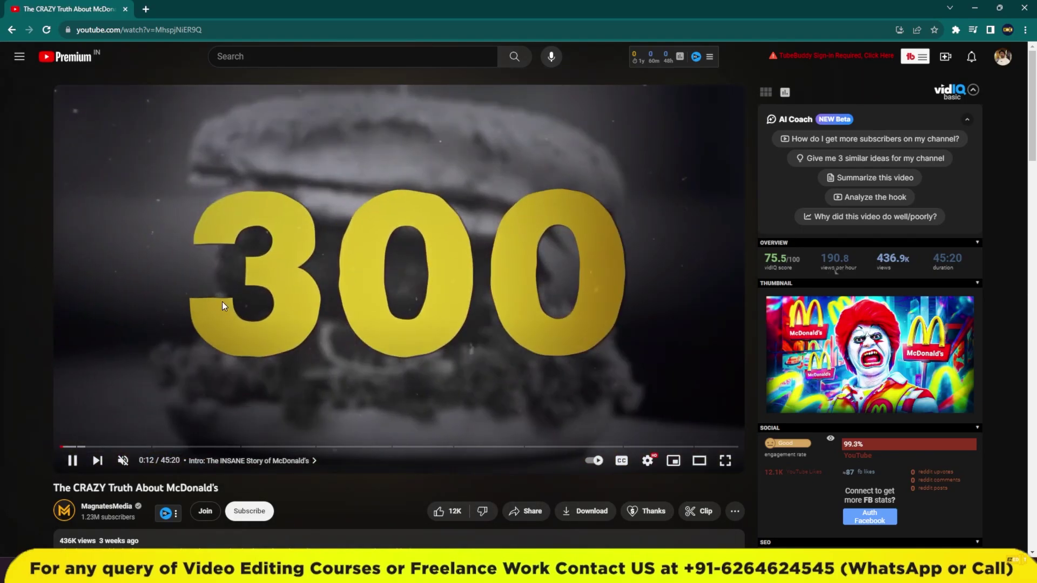
pyautogui.click(268, 301)
pyautogui.press('Left')
pyautogui.click(268, 301)
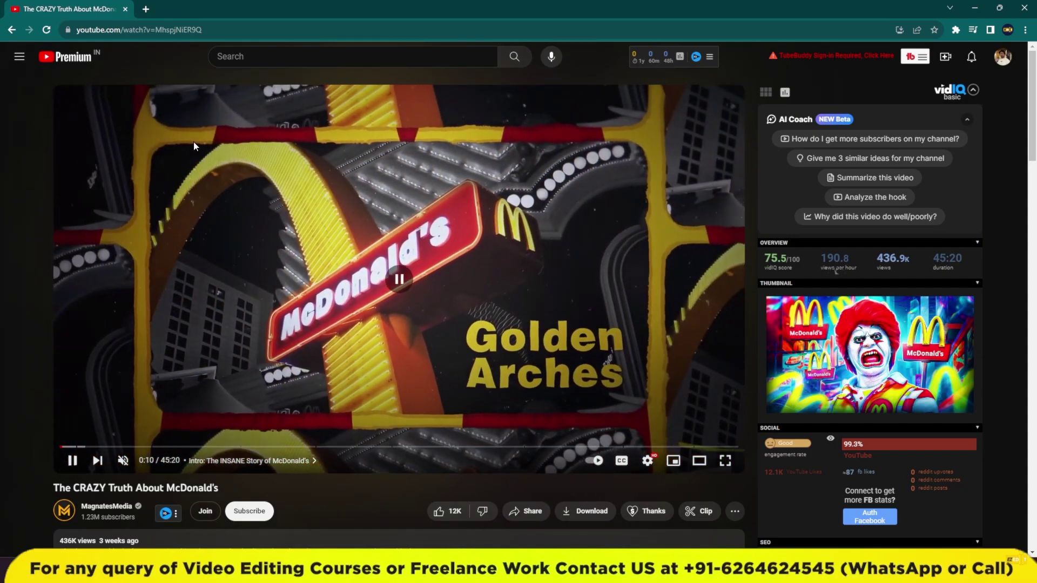
pyautogui.click(222, 132)
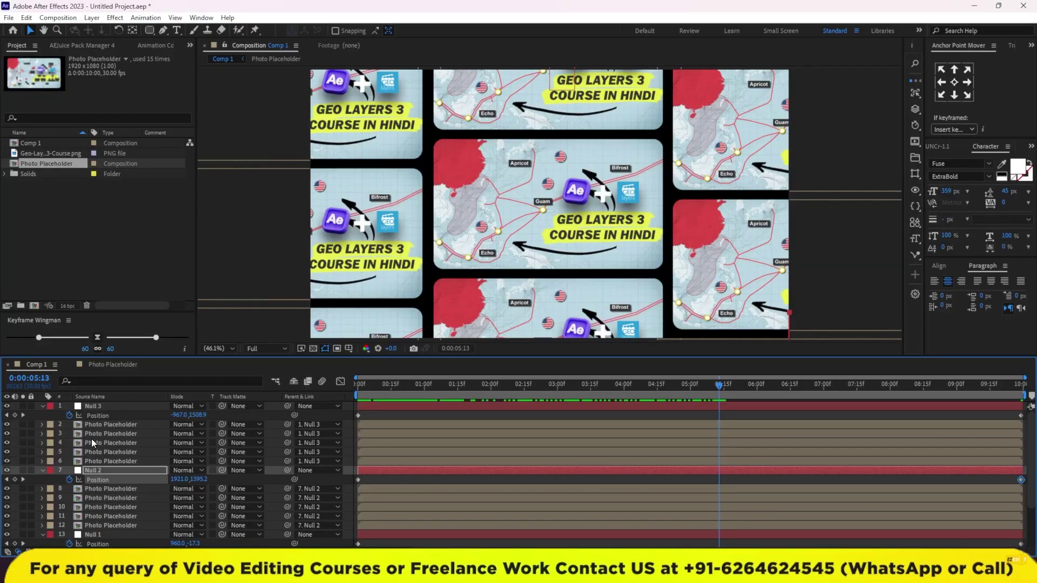
# - Apply Roughen Edges to Shape Layer 1 inside the Photo Placeholder precomp
pyautogui.click(92, 442)
pyautogui.click(132, 364)
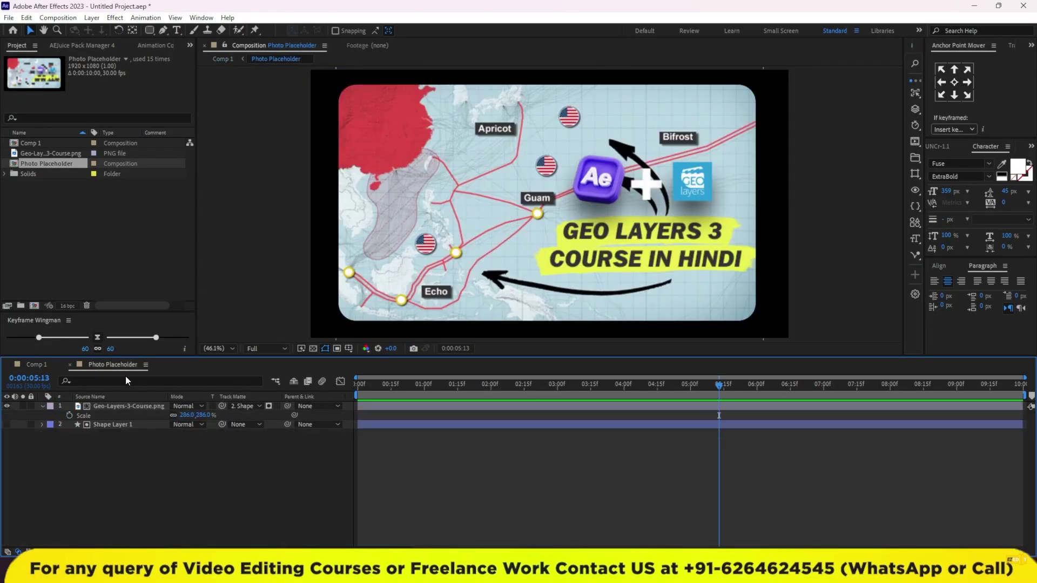
pyautogui.click(116, 425)
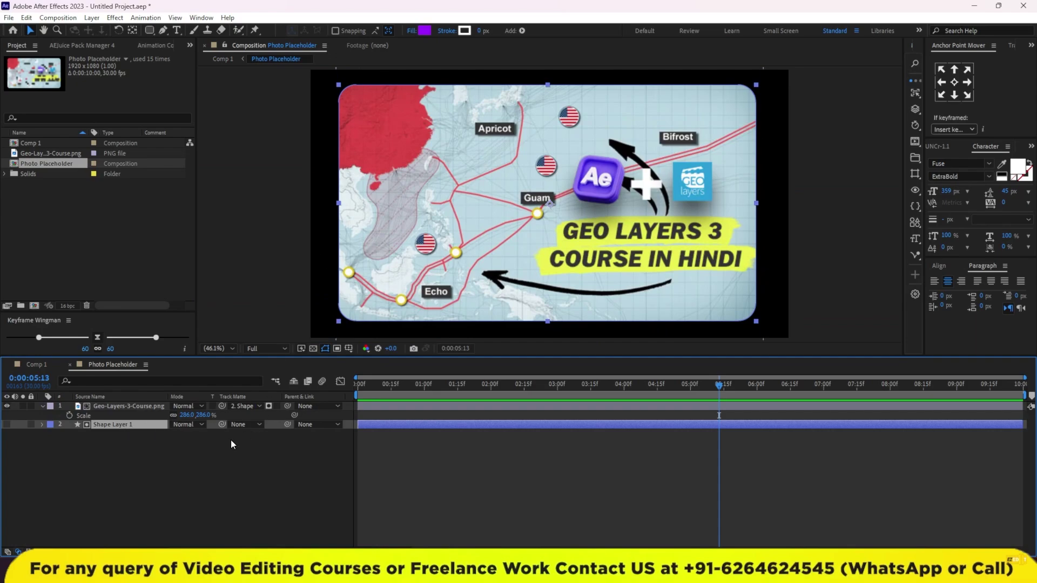
pyautogui.hotkey('ctrl', 'space')
pyautogui.write('rough')
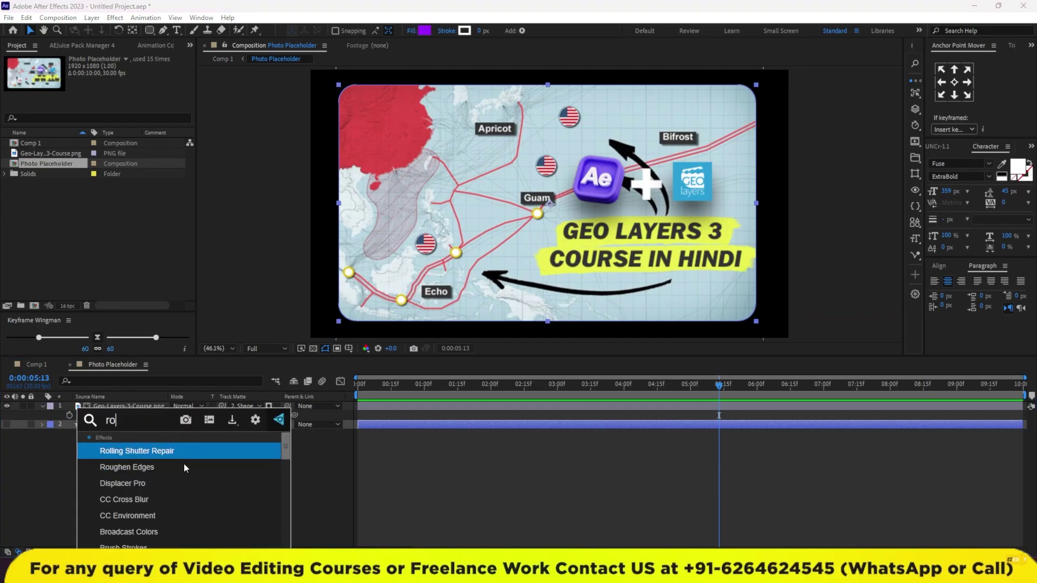
pyautogui.press('Return')
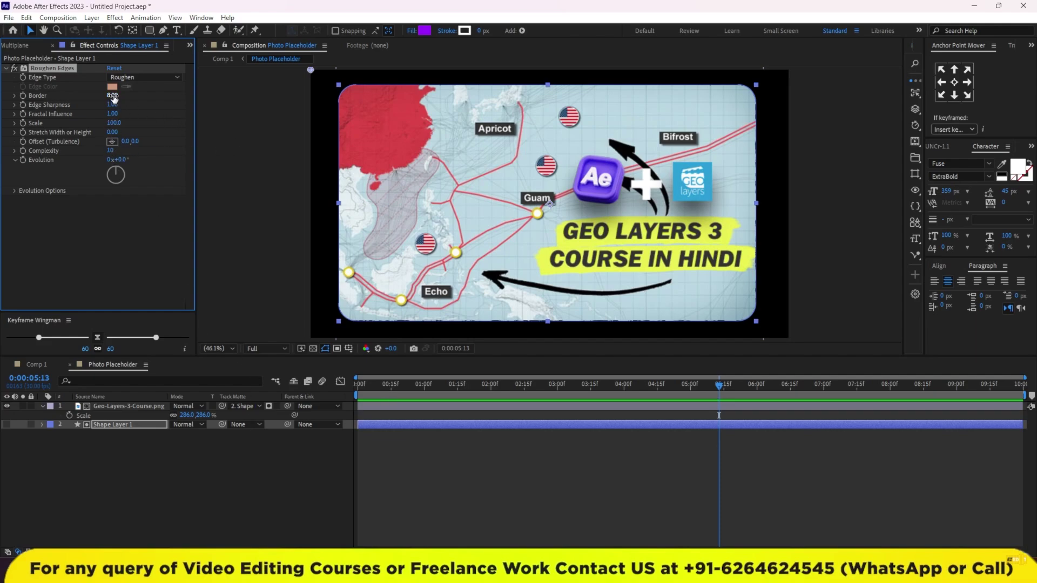
# - Set Roughen Edges Border to 33.70 and Scale to 196.0 for a torn look
pyautogui.moveTo(113, 123); pyautogui.dragTo(135, 122)
pyautogui.moveTo(113, 95); pyautogui.dragTo(126, 95)
pyautogui.click(592, 475)
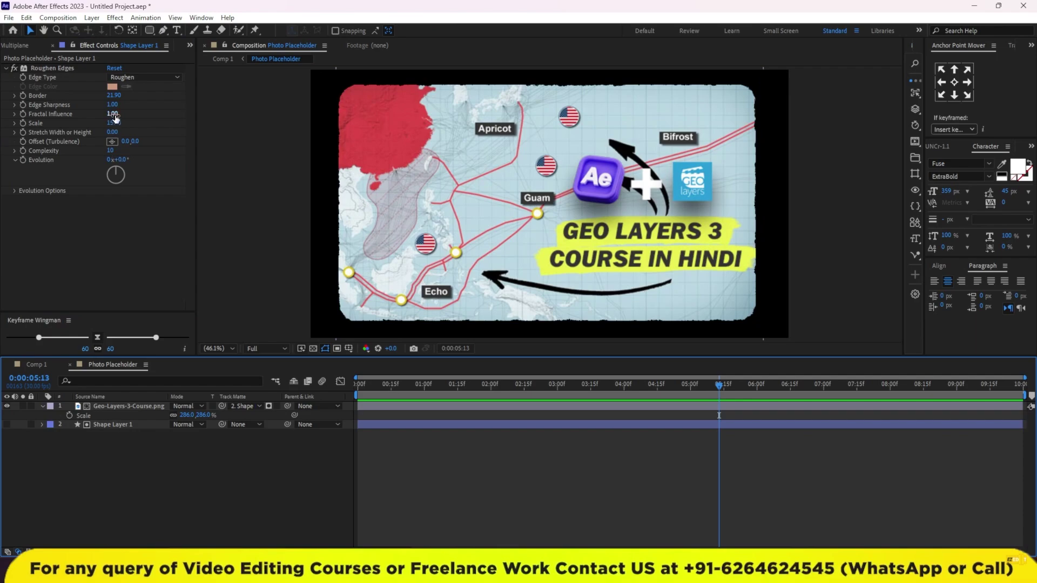
pyautogui.moveTo(113, 123)
pyautogui.mouseDown()
pyautogui.moveTo(143, 124)
pyautogui.moveTo(126, 131)
pyautogui.moveTo(144, 136)
pyautogui.mouseUp()
pyautogui.moveTo(113, 95); pyautogui.dragTo(178, 97)
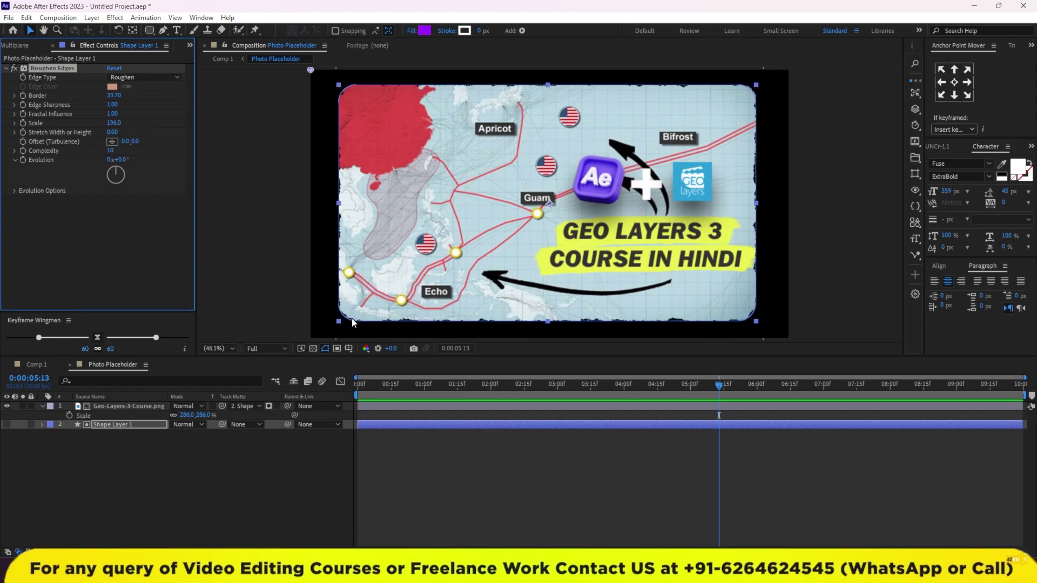
pyautogui.click(385, 479)
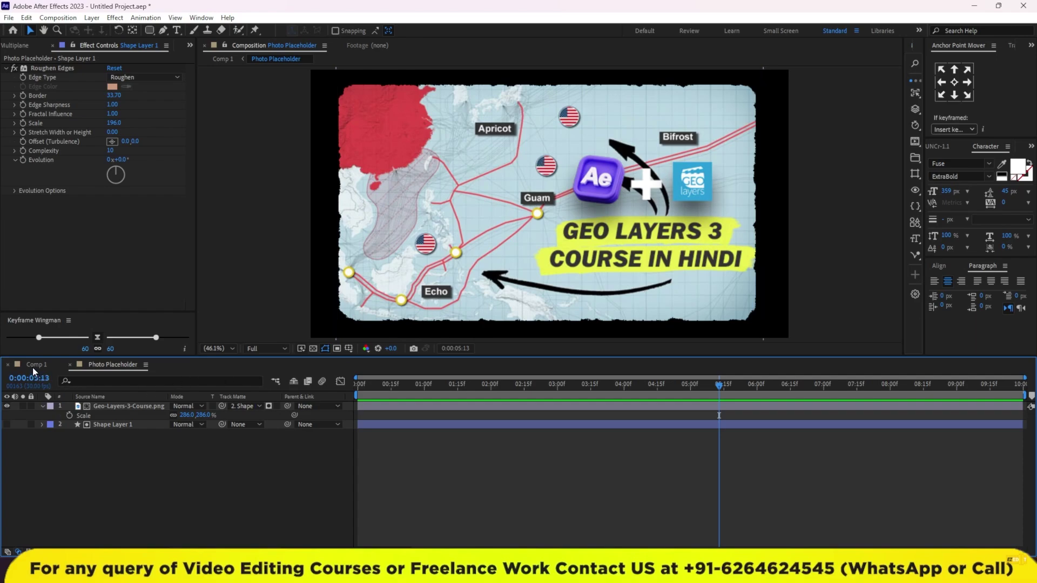
pyautogui.click(33, 369)
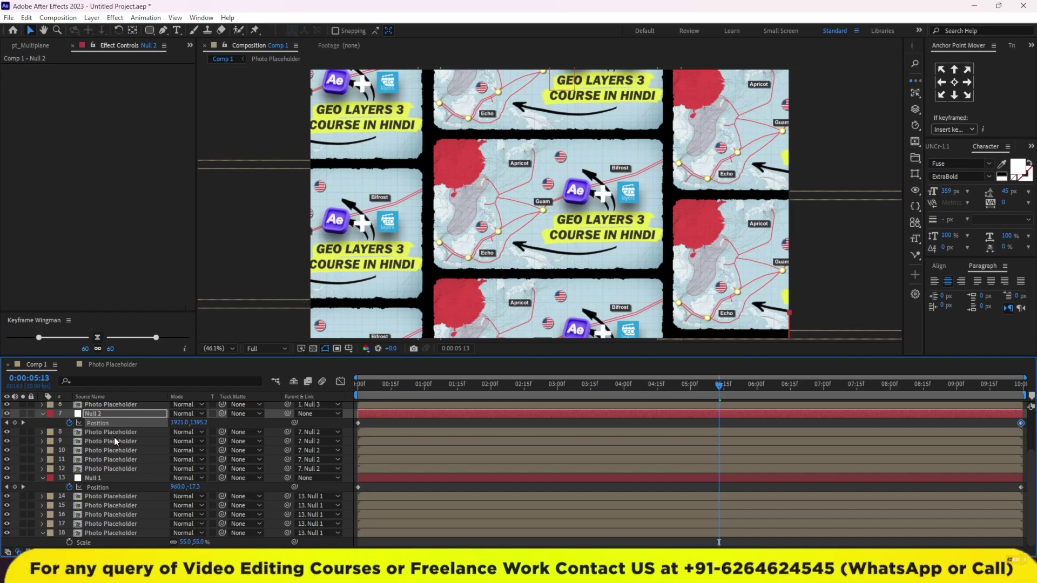
# - Inspect Shape Layer 1's effect in the Photo Placeholder comp, then return to Comp 1
pyautogui.click(112, 368)
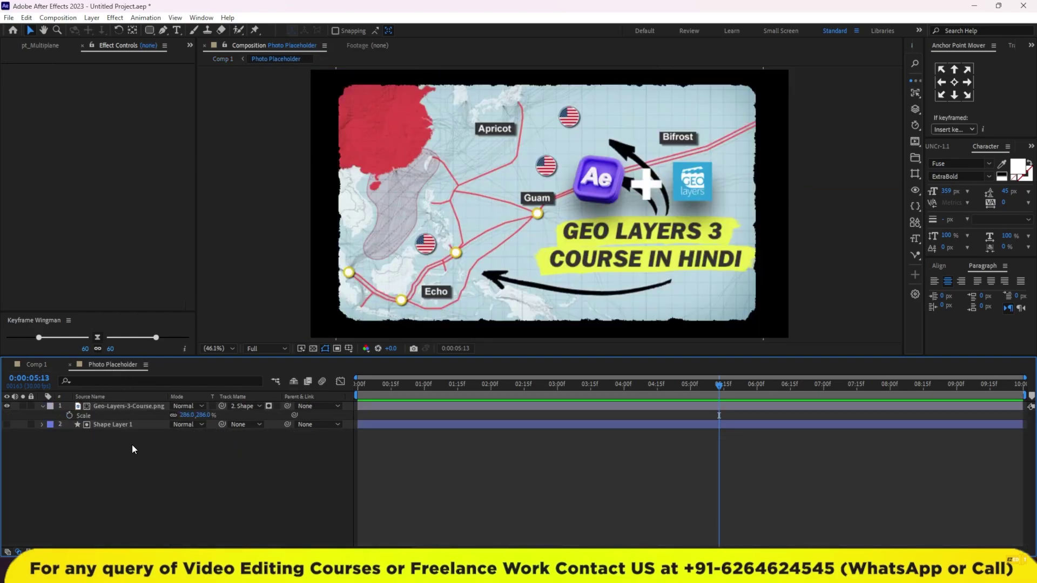
pyautogui.click(115, 426)
pyautogui.click(35, 366)
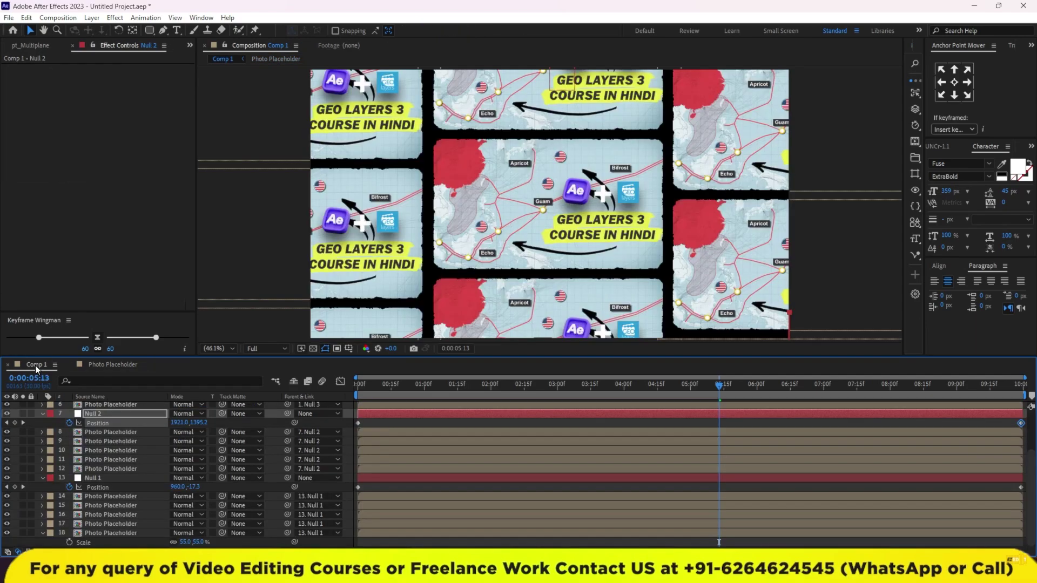
# - Apply a Drop Shadow to the layer 2 Photo Placeholder card
pyautogui.click(108, 405)
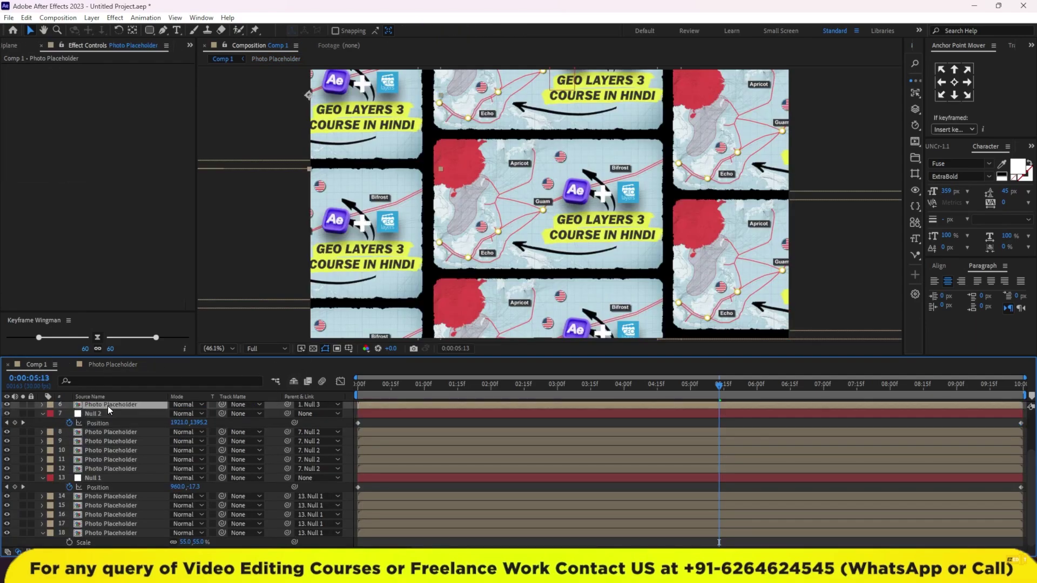
pyautogui.scroll(3, 124, 436)
pyautogui.click(117, 426)
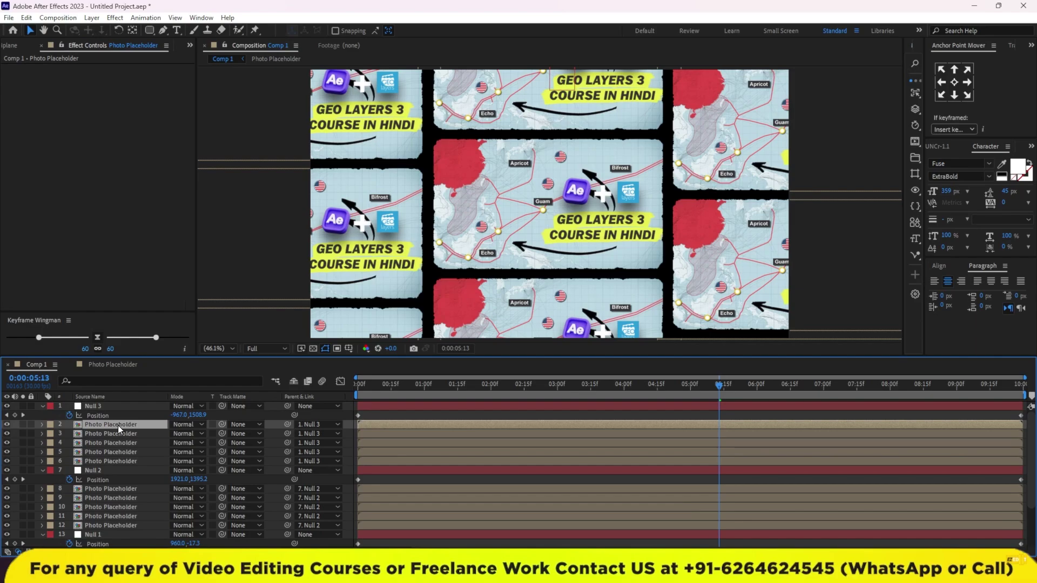
pyautogui.hotkey('ctrl', 'space')
pyautogui.write('drop')
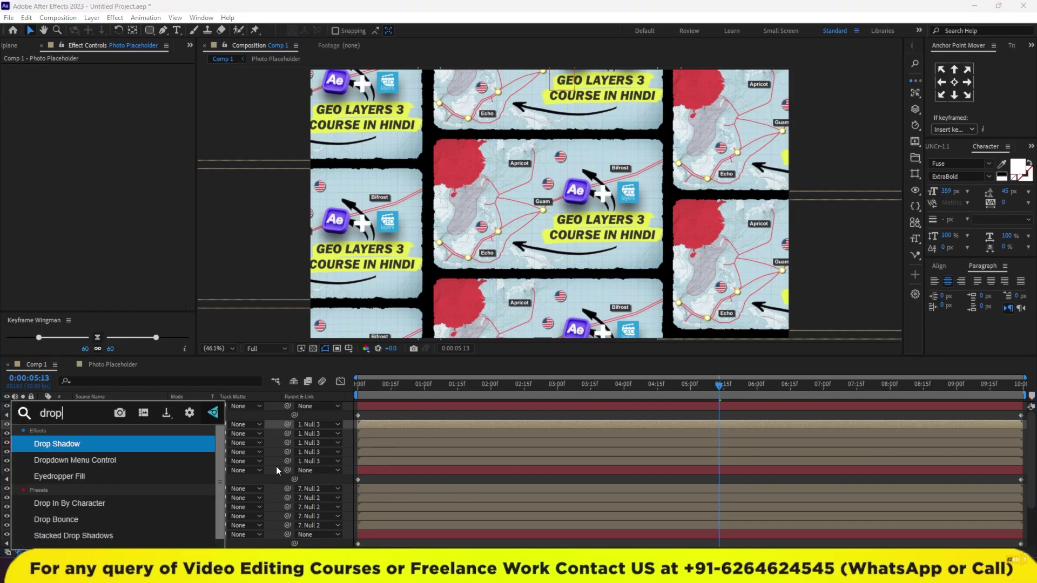
pyautogui.press('Return')
pyautogui.scroll(-3, 152, 443)
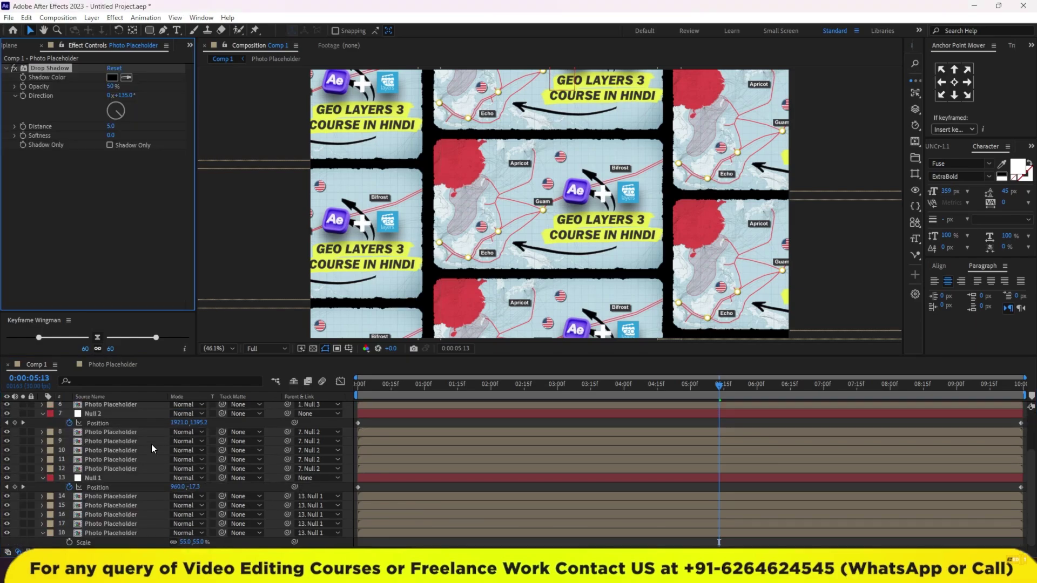
pyautogui.rightClick(41, 545)
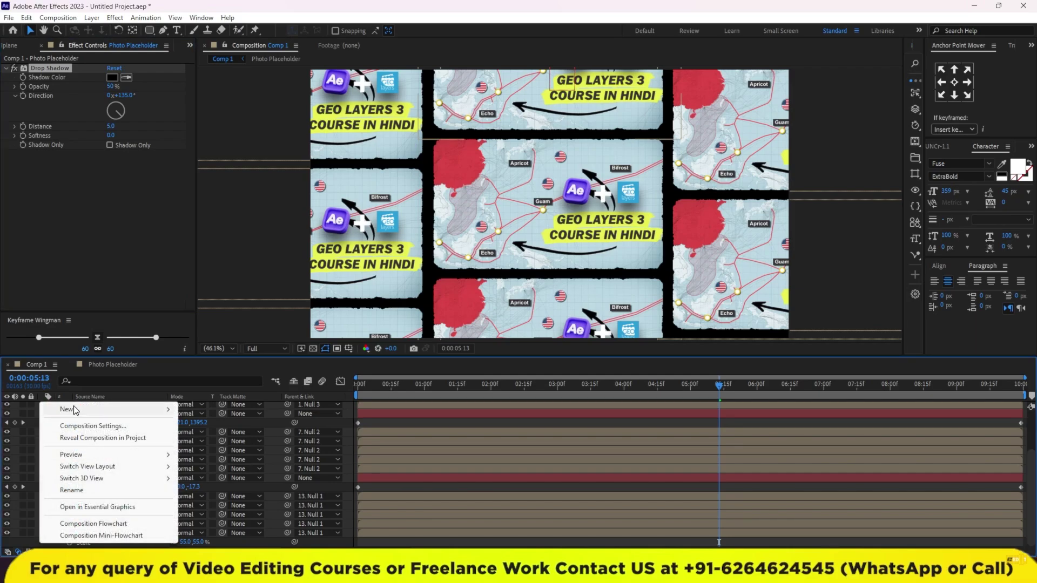
# - Create a white FFFFFF solid and send it to the bottom of Comp 1's layer stack
pyautogui.moveTo(135, 409)
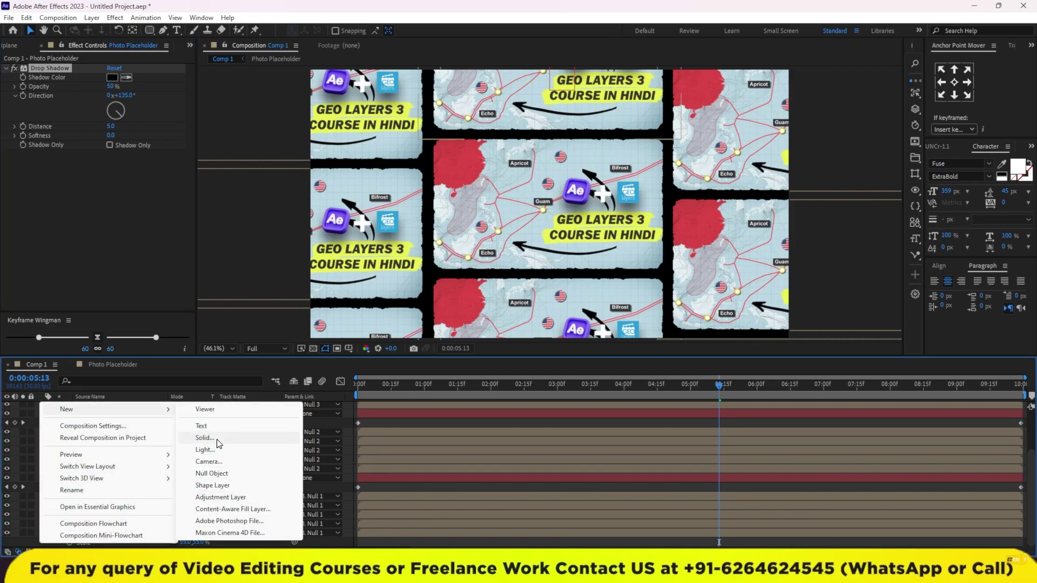
pyautogui.click(217, 438)
pyautogui.click(309, 398)
pyautogui.click(457, 351)
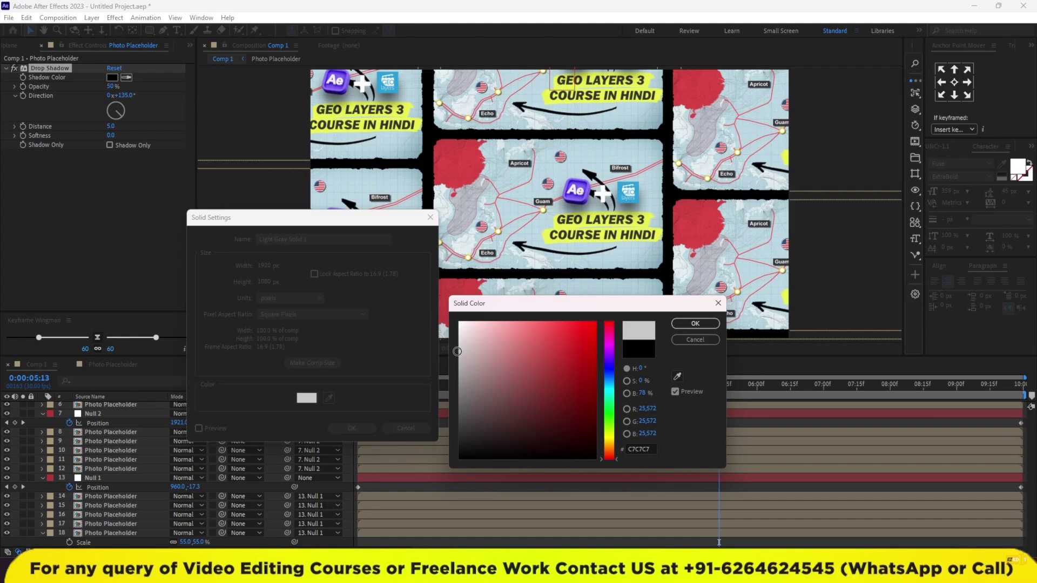
pyautogui.click(689, 323)
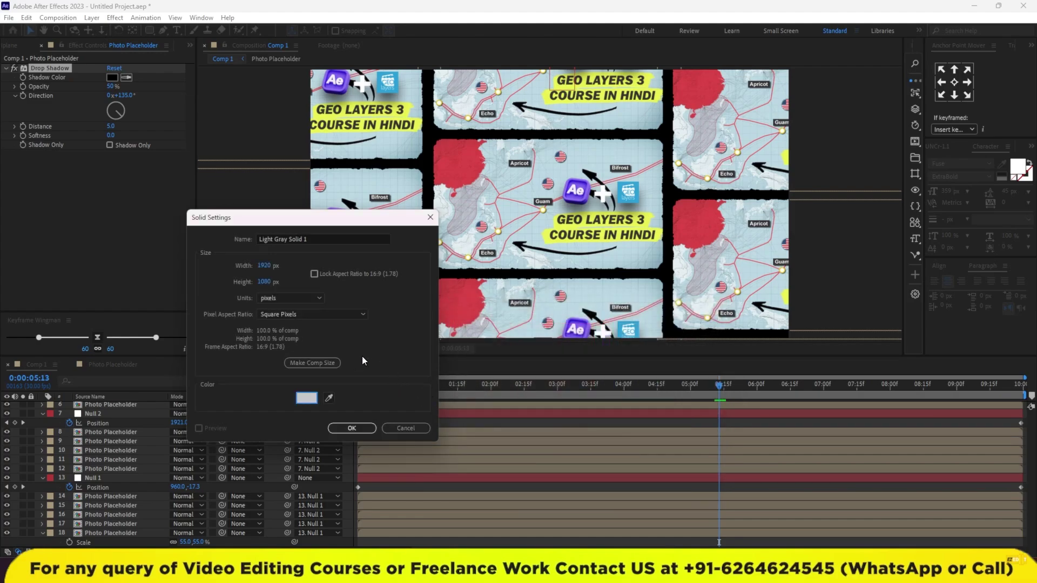
pyautogui.click(305, 399)
pyautogui.write('ffffff')
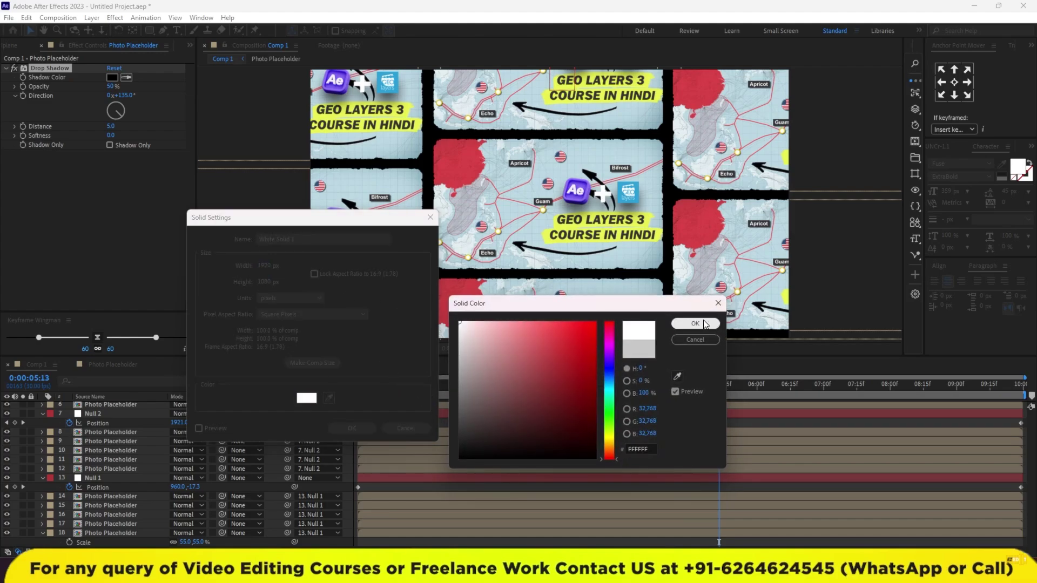
pyautogui.click(695, 323)
pyautogui.click(353, 429)
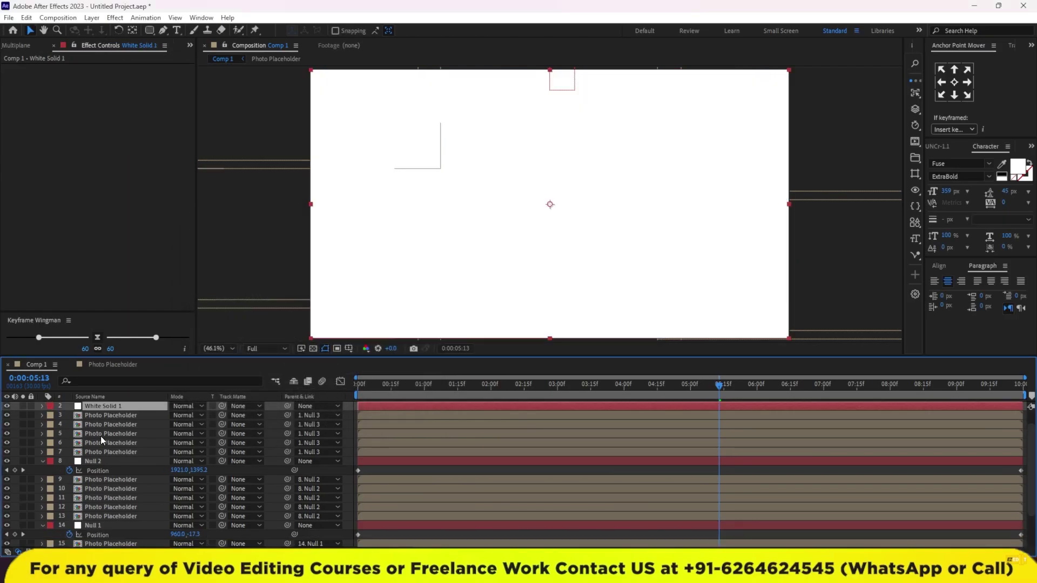
pyautogui.hotkey('ctrl', 'shift', '[')
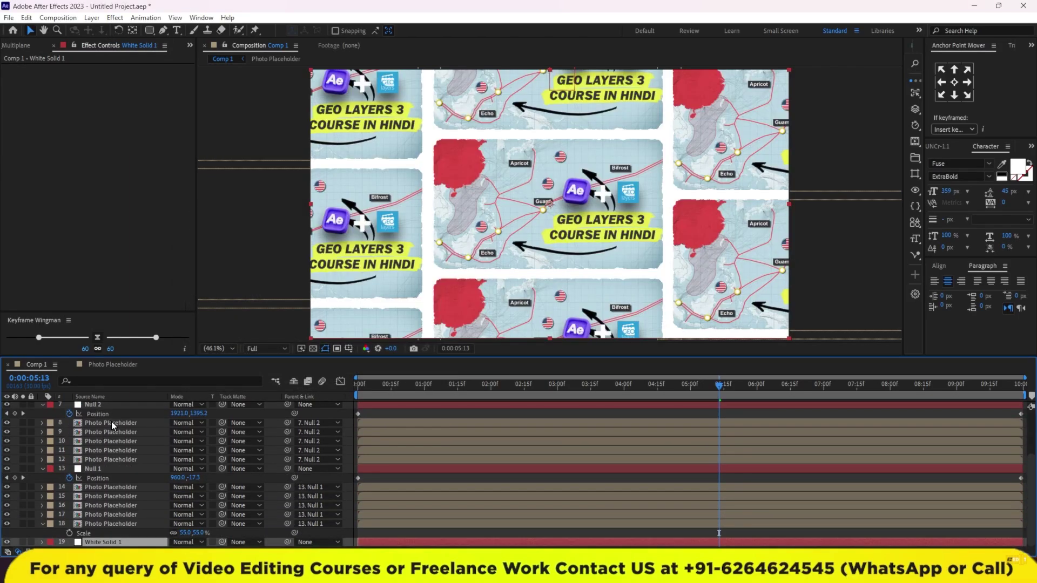
pyautogui.click(111, 423)
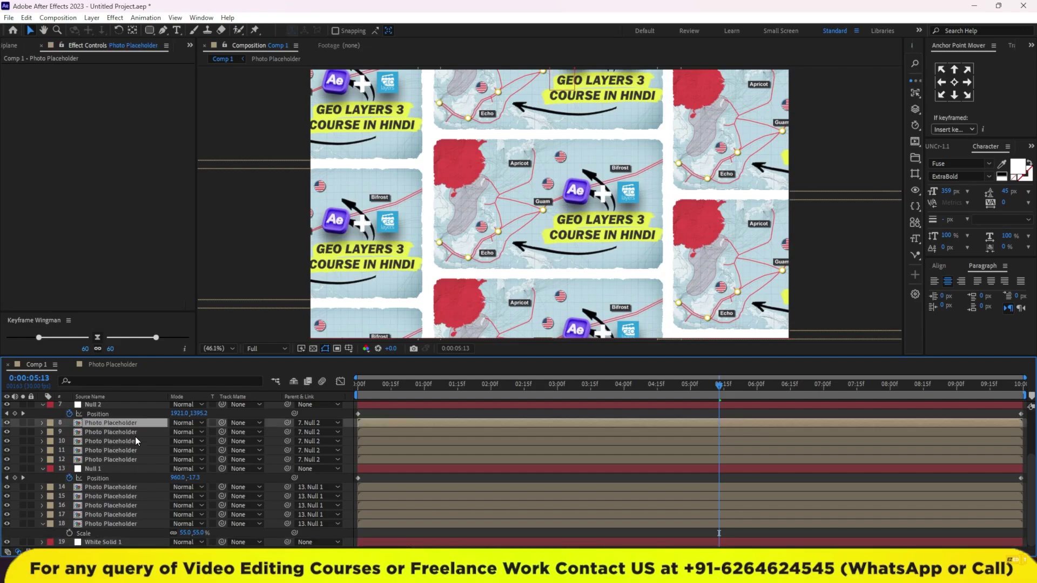
# - Set layer 2's Drop Shadow softness to 20 and distance to 20
pyautogui.scroll(3, 149, 449)
pyautogui.scroll(1, 149, 450)
pyautogui.click(114, 425)
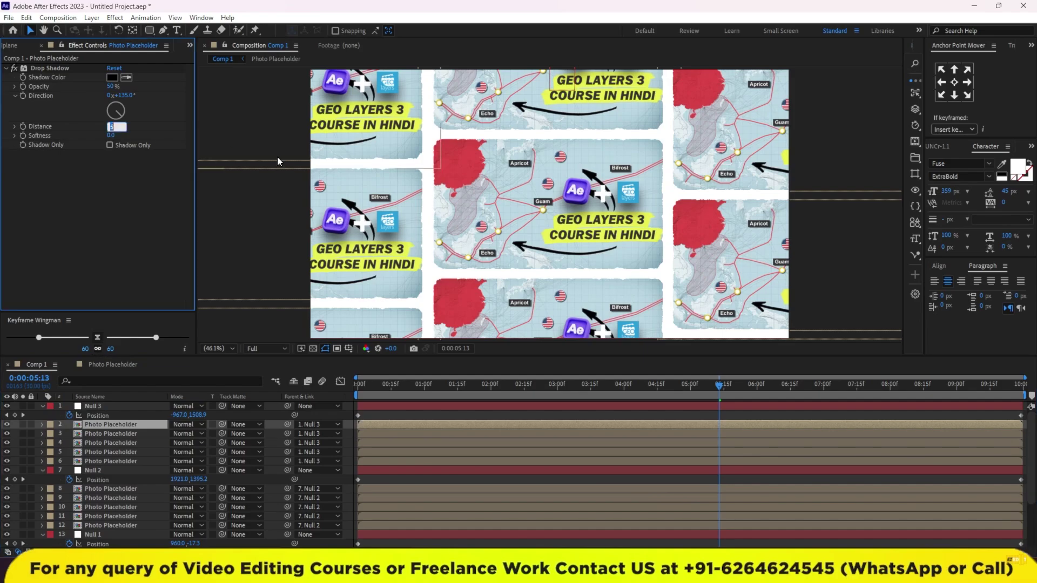
pyautogui.moveTo(112, 126); pyautogui.dragTo(119, 127)
pyautogui.click(110, 136)
pyautogui.press('Return')
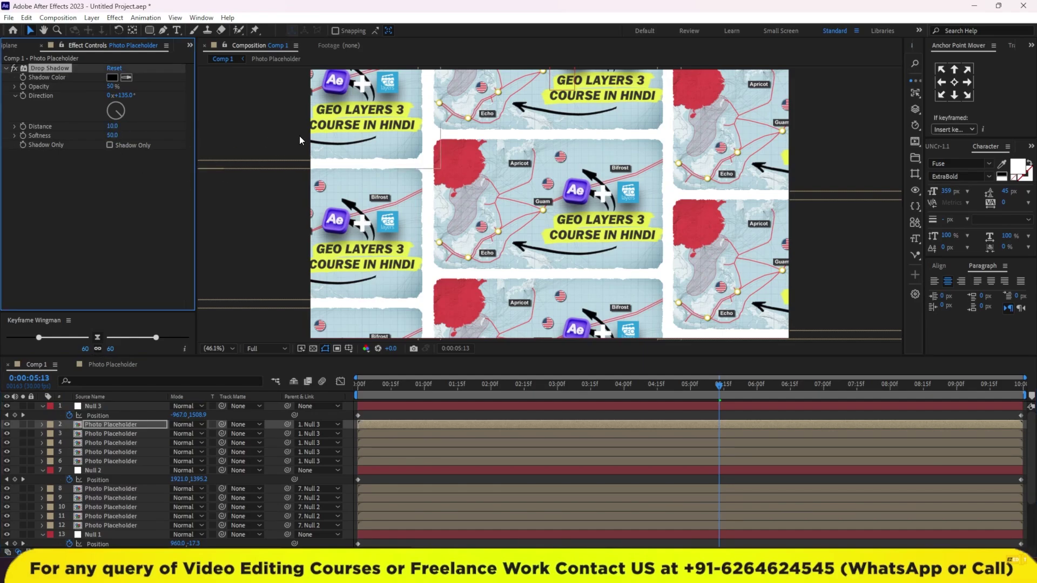
pyautogui.click(112, 136)
pyautogui.write('20')
pyautogui.press('Return')
pyautogui.click(112, 127)
pyautogui.write('20')
pyautogui.press('Return')
# - Refine the shadow to distance 30 and lower its opacity to 35%
pyautogui.moveTo(566, 384); pyautogui.dragTo(404, 385)
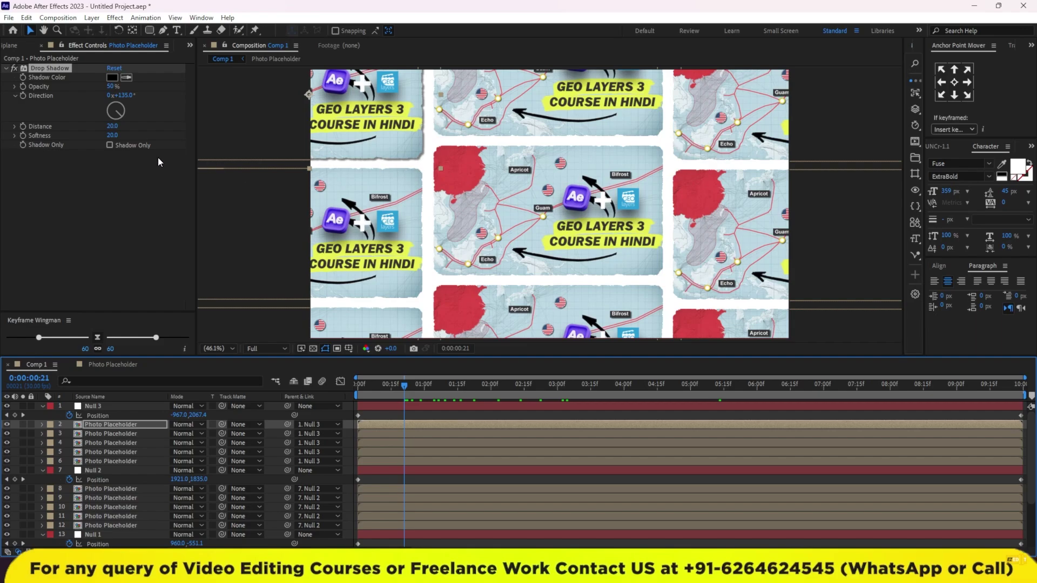
pyautogui.moveTo(116, 128); pyautogui.dragTo(117, 125)
pyautogui.moveTo(112, 88)
pyautogui.mouseDown()
pyautogui.moveTo(98, 85)
pyautogui.moveTo(114, 89)
pyautogui.mouseUp()
pyautogui.write('35')
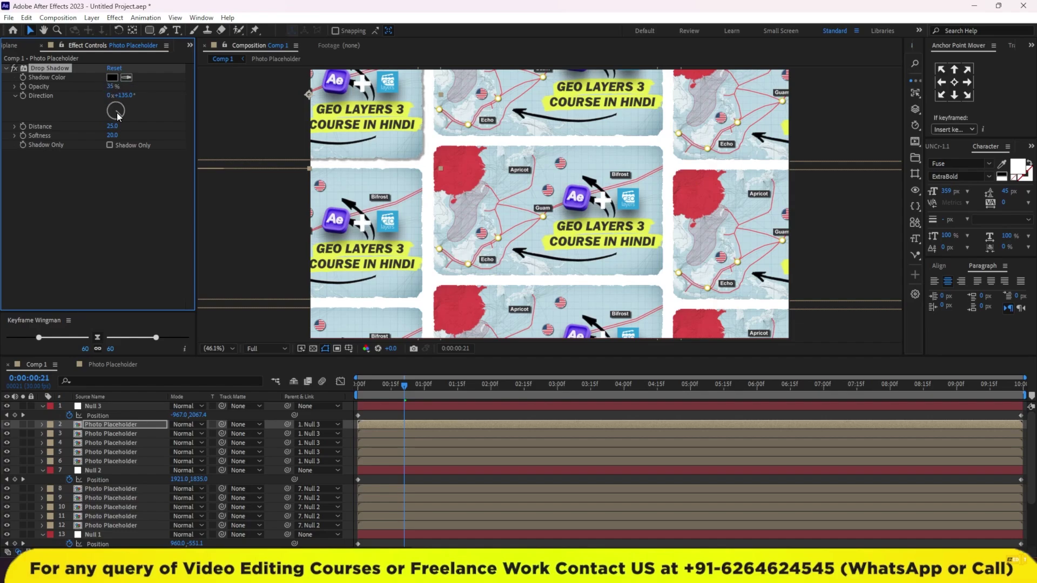
pyautogui.click(113, 126)
pyautogui.write('30')
pyautogui.press('Return')
# - Paste the Drop Shadow onto layers 3–6 and 8–18, then play from the start
pyautogui.click(78, 135)
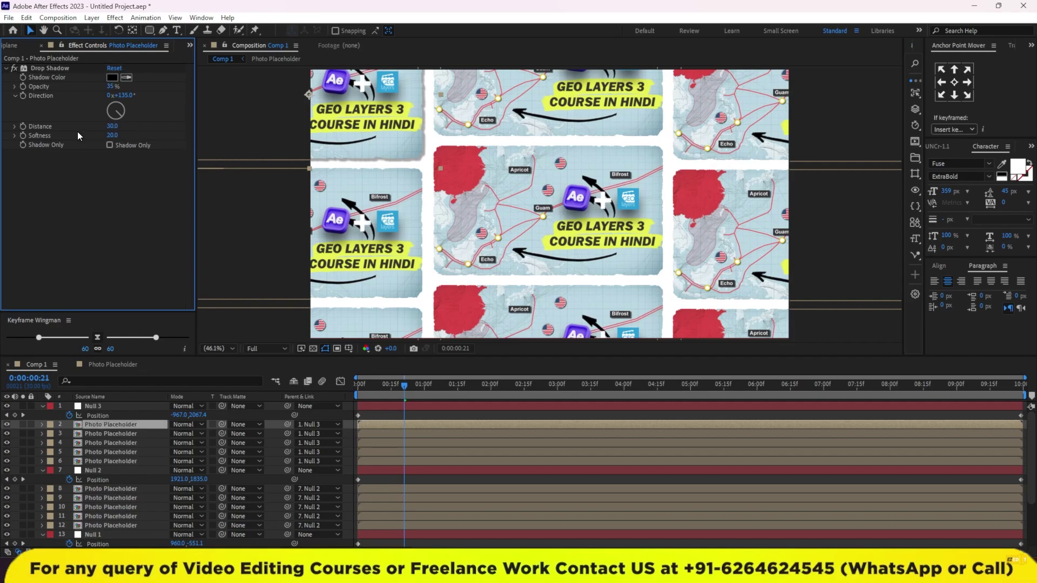
pyautogui.click(50, 70)
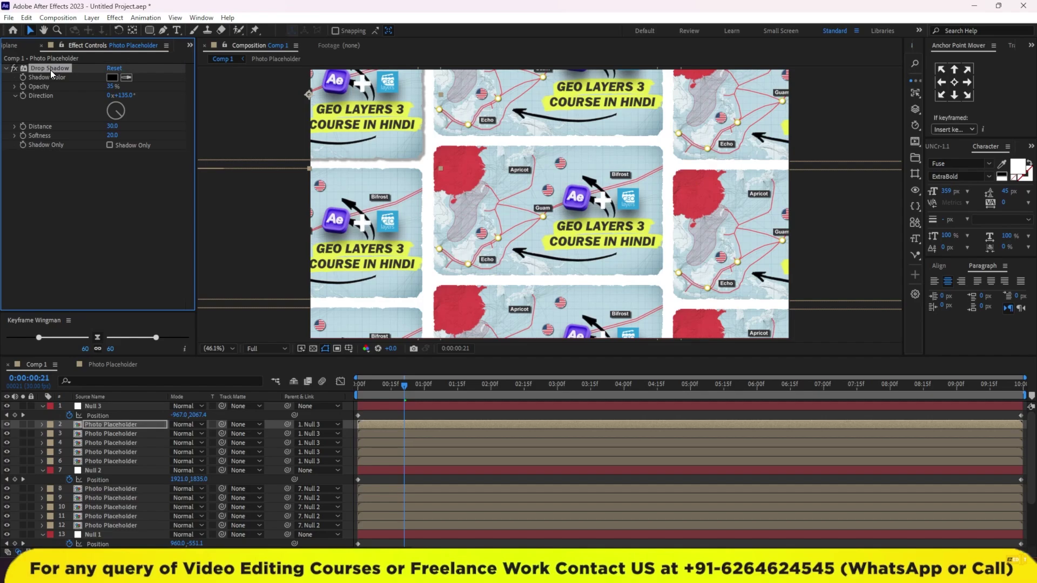
pyautogui.click(108, 458)
pyautogui.keyDown('shift'); pyautogui.click(109, 435); pyautogui.keyUp('shift')
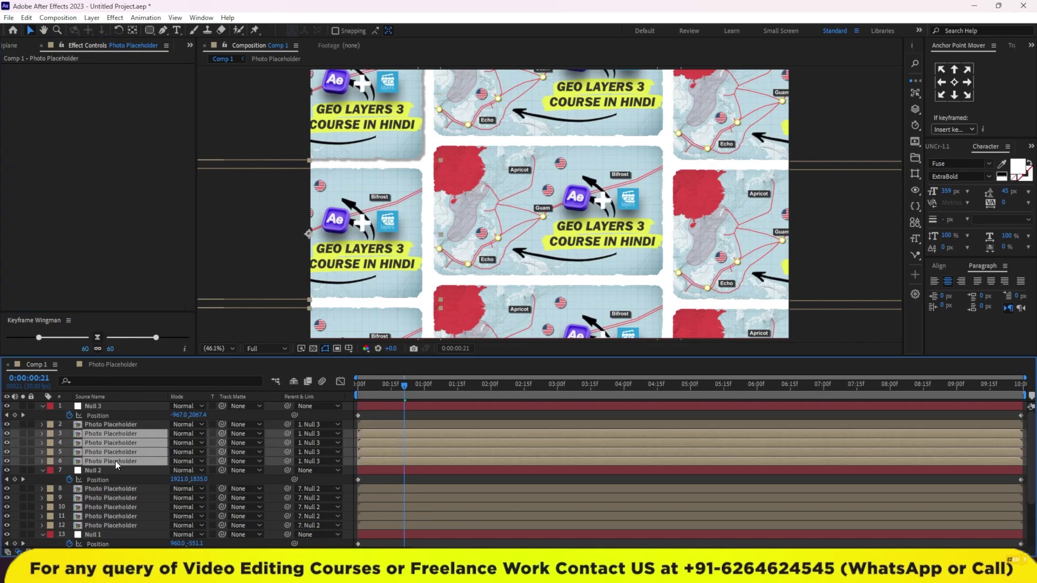
pyautogui.click(125, 485)
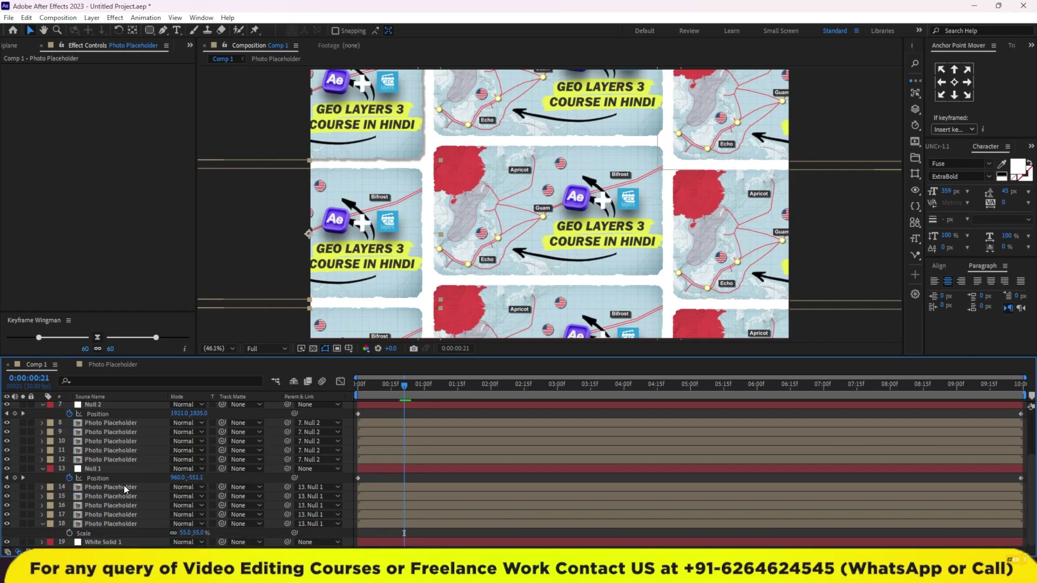
pyautogui.scroll(-3, 120, 522)
pyautogui.keyDown('shift'); pyautogui.click(120, 521); pyautogui.keyUp('shift')
pyautogui.hotkey('ctrl', 'v')
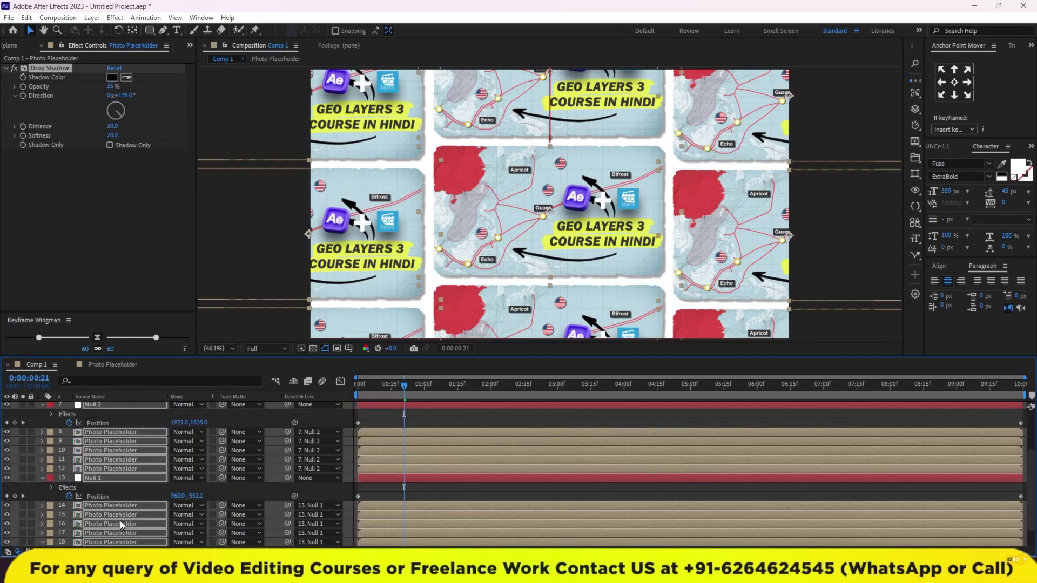
pyautogui.click(568, 423)
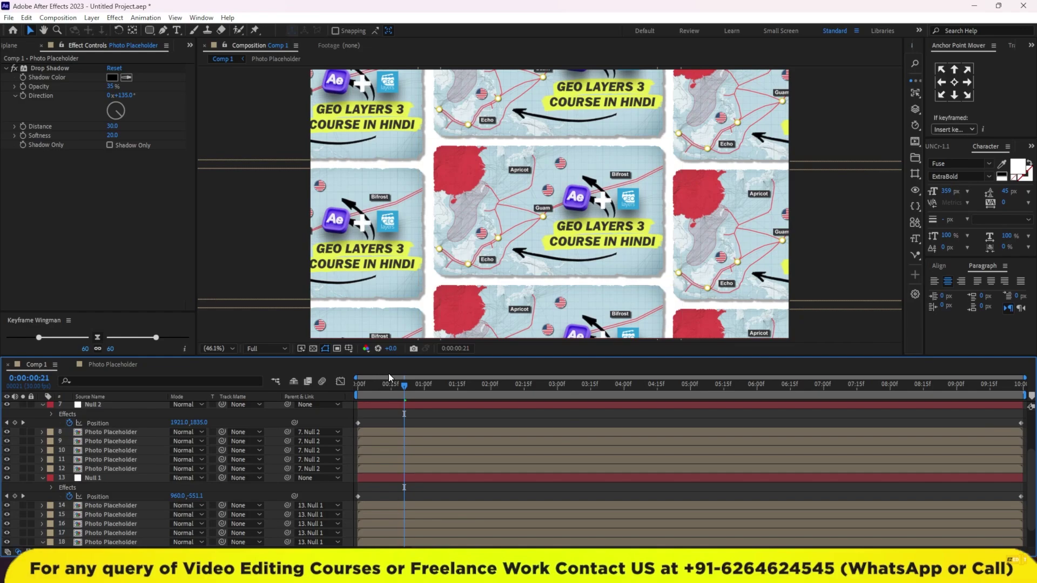
pyautogui.press('Home')
pyautogui.press('space')
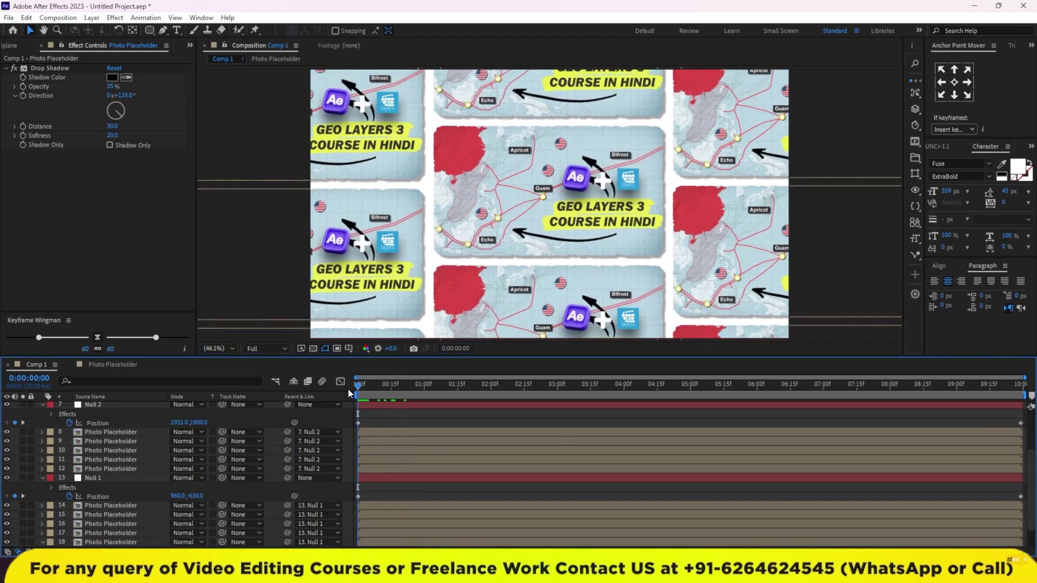
# - Scrub through the scrolling grid, then duplicate Shape Layer 1 in the Photo Placeholder comp
pyautogui.moveTo(441, 400); pyautogui.dragTo(848, 424)
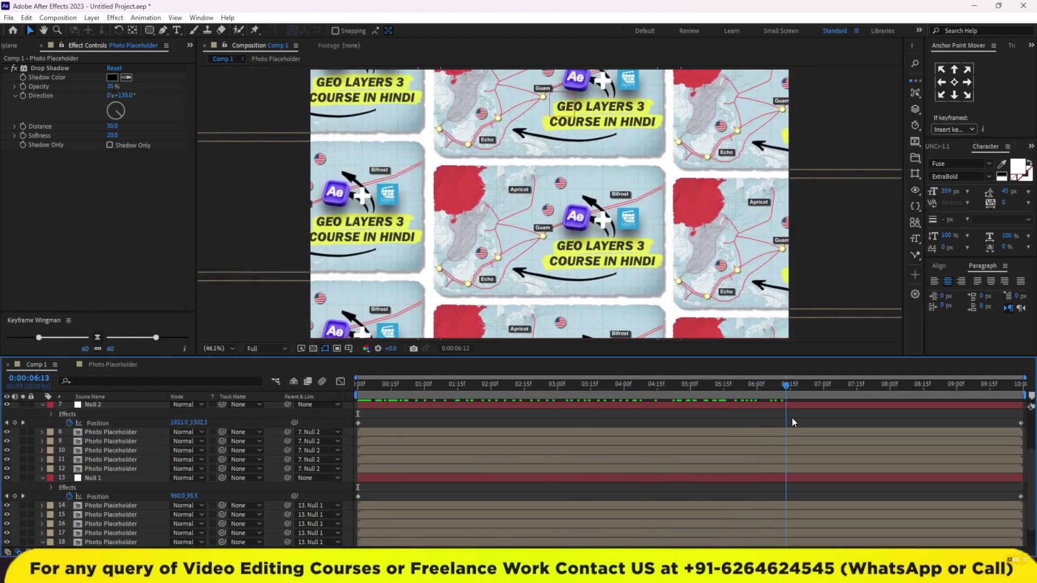
pyautogui.moveTo(848, 424); pyautogui.dragTo(899, 424)
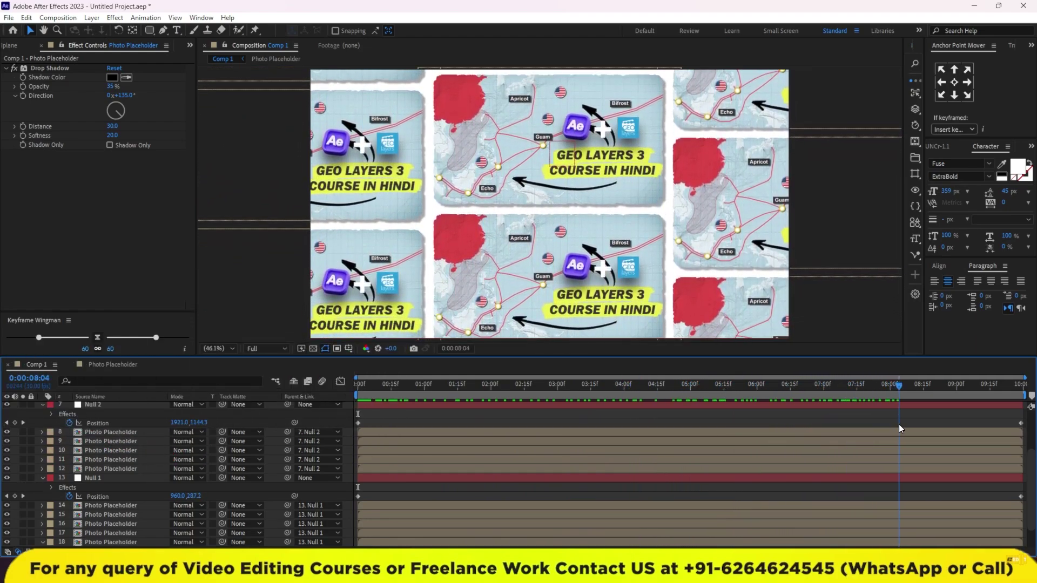
pyautogui.click(111, 365)
pyautogui.click(118, 441)
pyautogui.click(115, 426)
pyautogui.hotkey('ctrl', 'd')
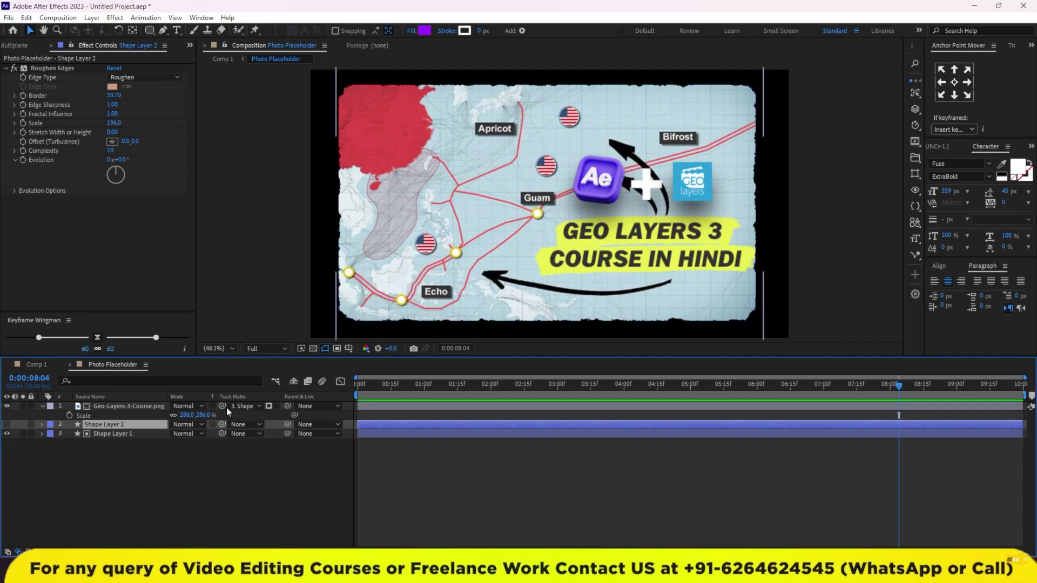
# - Set Track Matte to Shape Layer 2 and give Shape Layer 1 a 27 px 7D7D7D stroke
pyautogui.moveTo(222, 406); pyautogui.dragTo(108, 424)
pyautogui.click(112, 436)
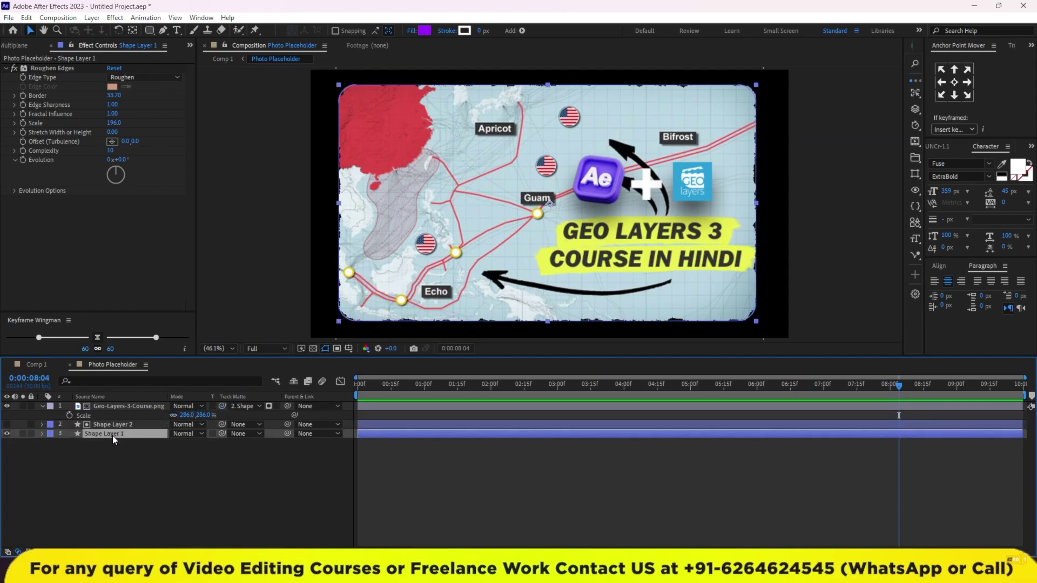
pyautogui.moveTo(482, 31); pyautogui.dragTo(497, 31)
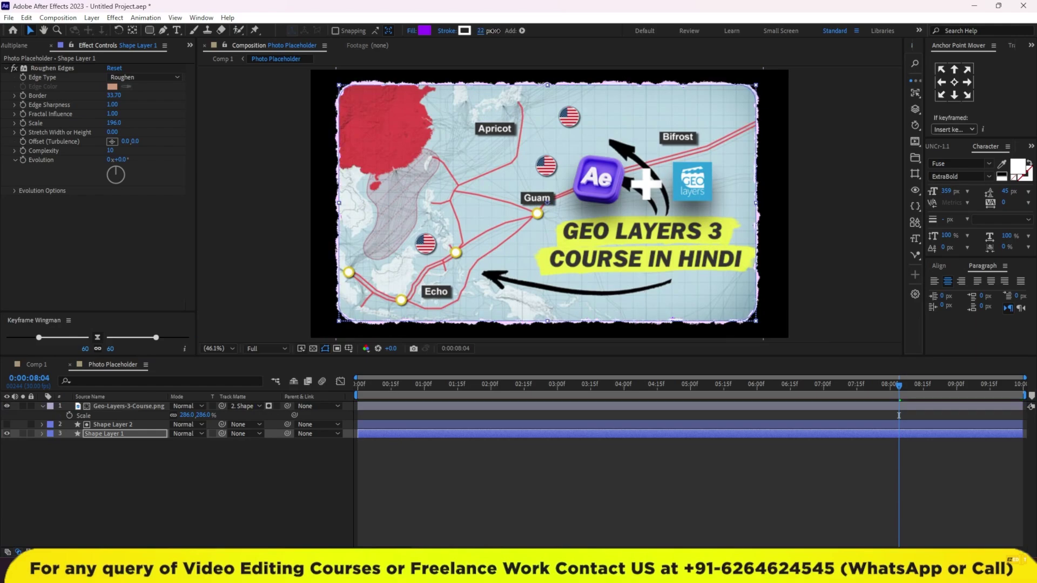
pyautogui.click(465, 30)
pyautogui.moveTo(468, 342); pyautogui.dragTo(453, 391)
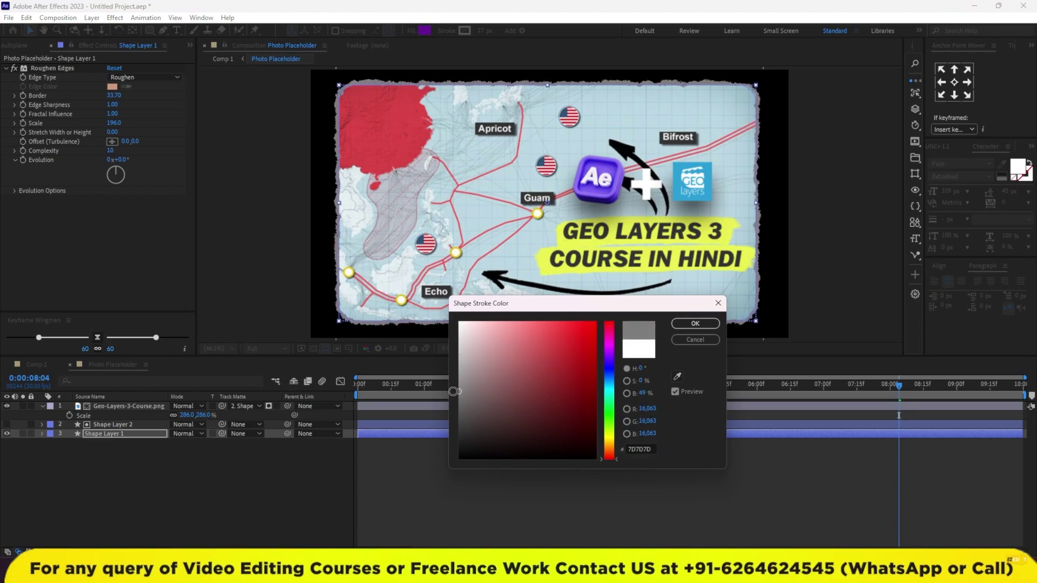
pyautogui.click(698, 324)
# - View the bordered card grid in Comp 1 at a mid-animation frame
pyautogui.click(56, 367)
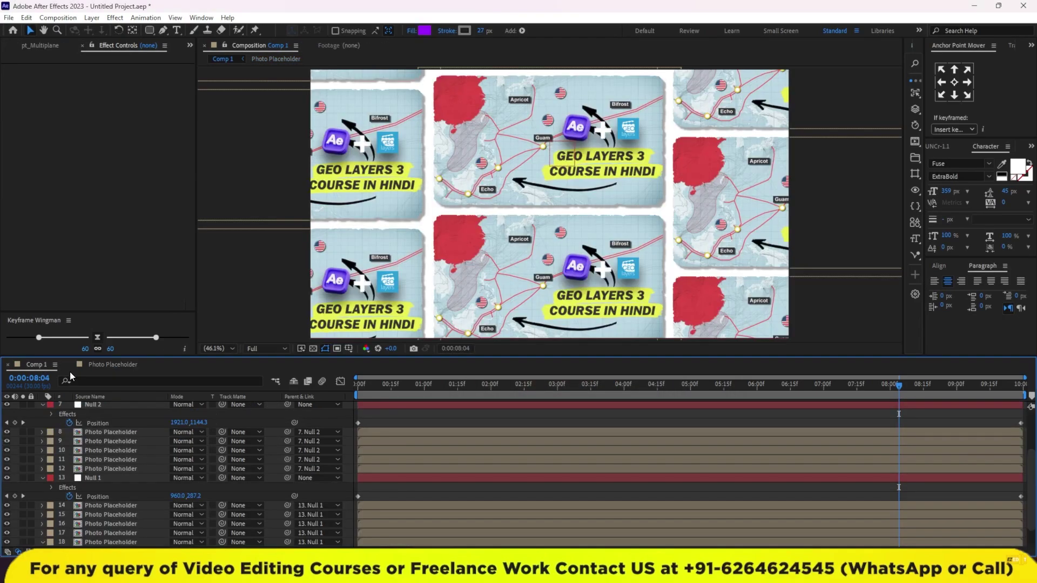
pyautogui.moveTo(383, 390); pyautogui.dragTo(754, 411)
pyautogui.click(188, 45)
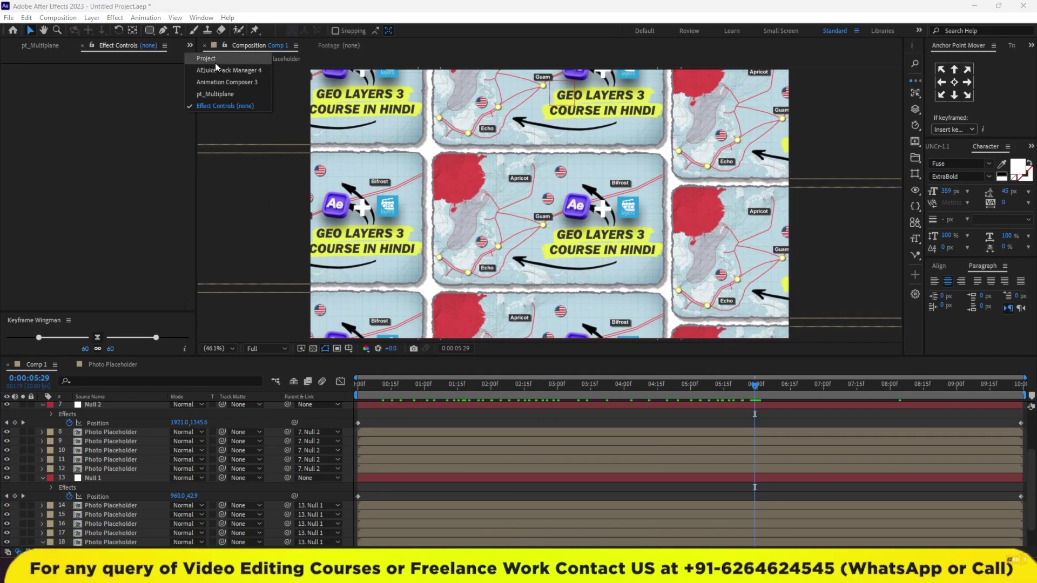
# - Import maxresdefault.jpg from Downloads into the project and return to the Photo Placeholder comp
pyautogui.click(215, 65)
pyautogui.click(110, 203)
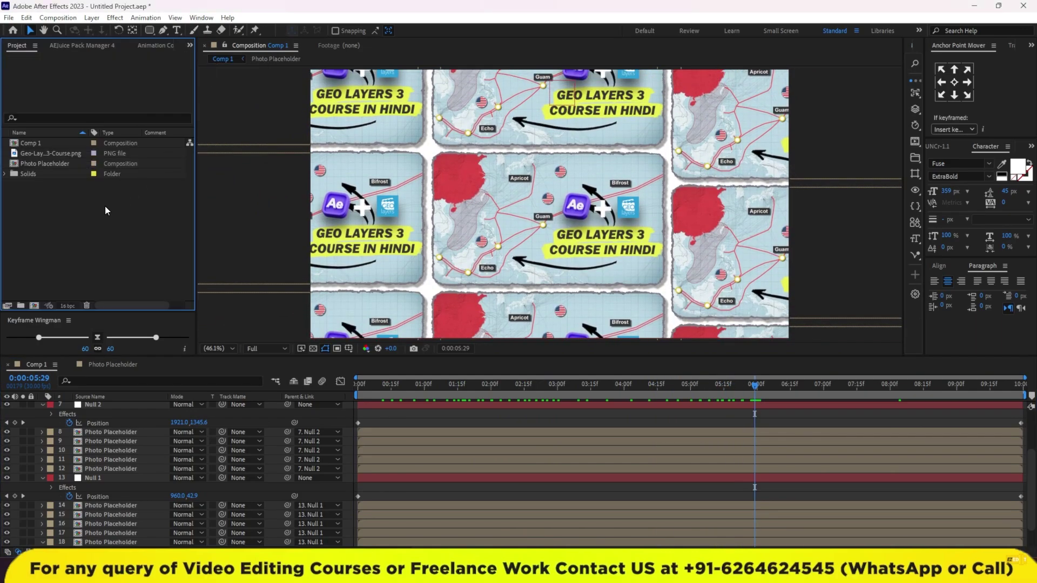
pyautogui.doubleClick(94, 211)
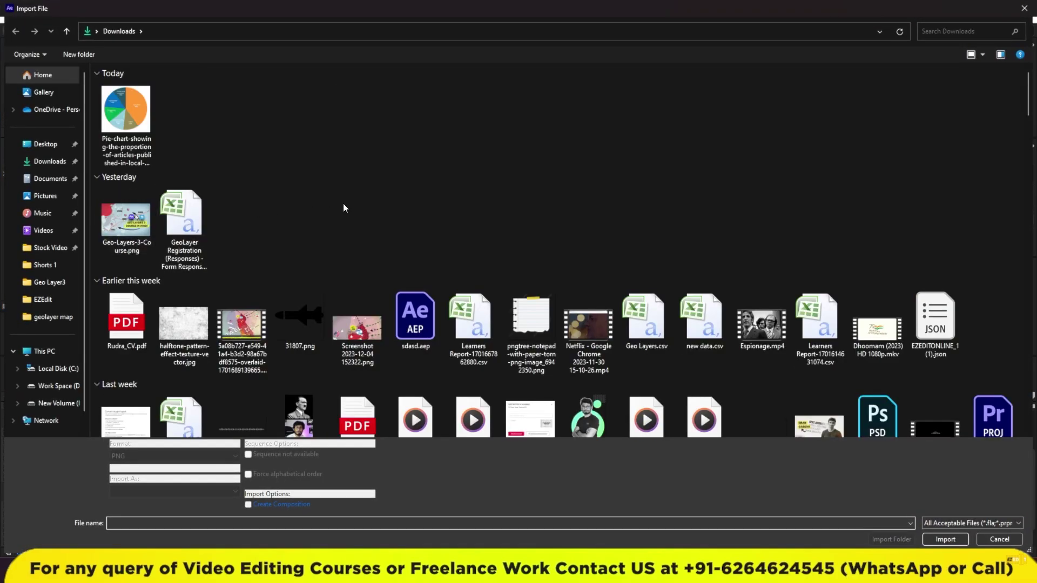
pyautogui.scroll(-10, 342, 203)
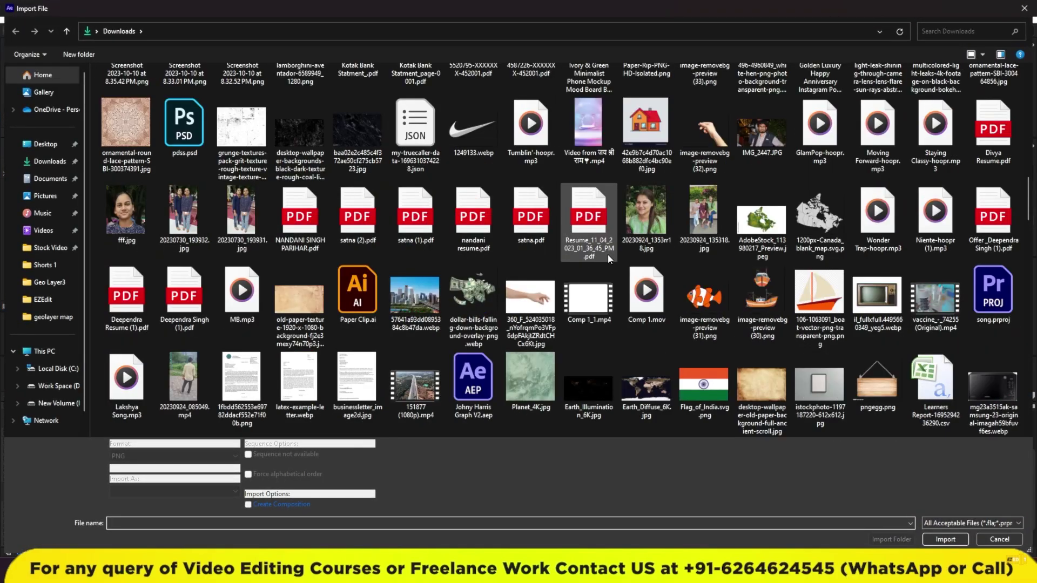
pyautogui.scroll(-5, 636, 262)
pyautogui.scroll(5, 637, 261)
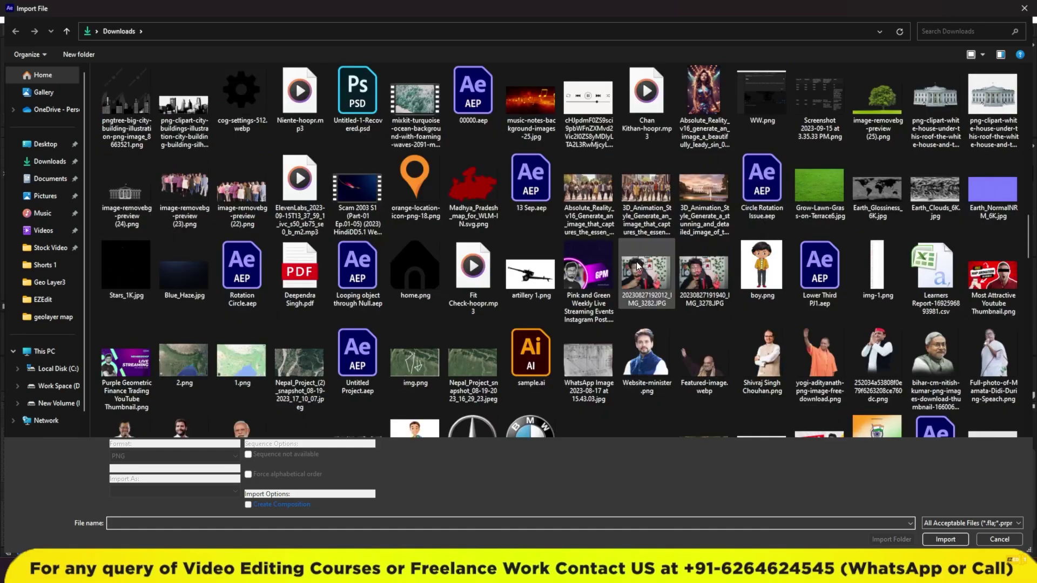
pyautogui.scroll(5, 461, 163)
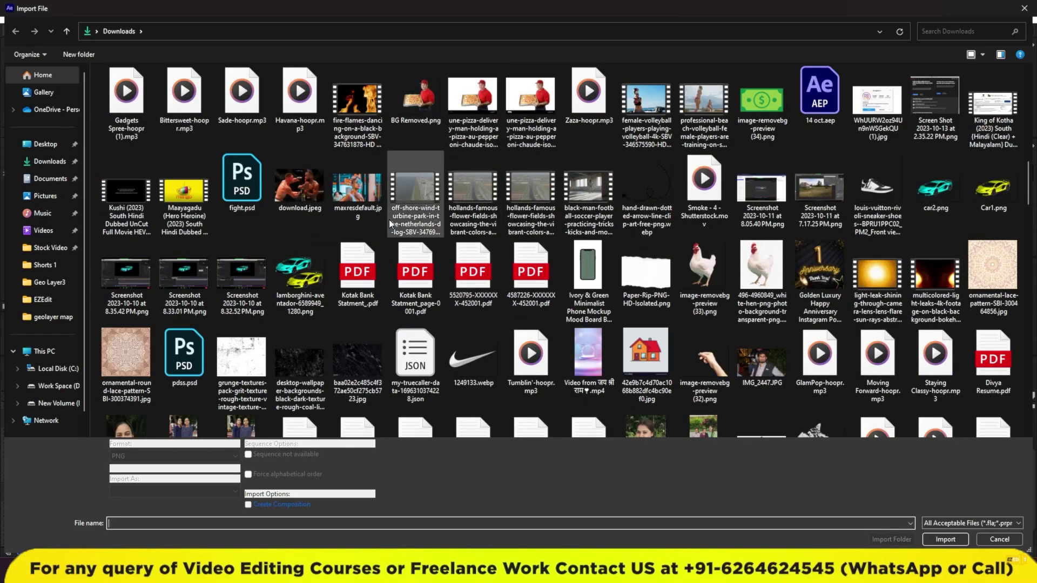
pyautogui.click(365, 200)
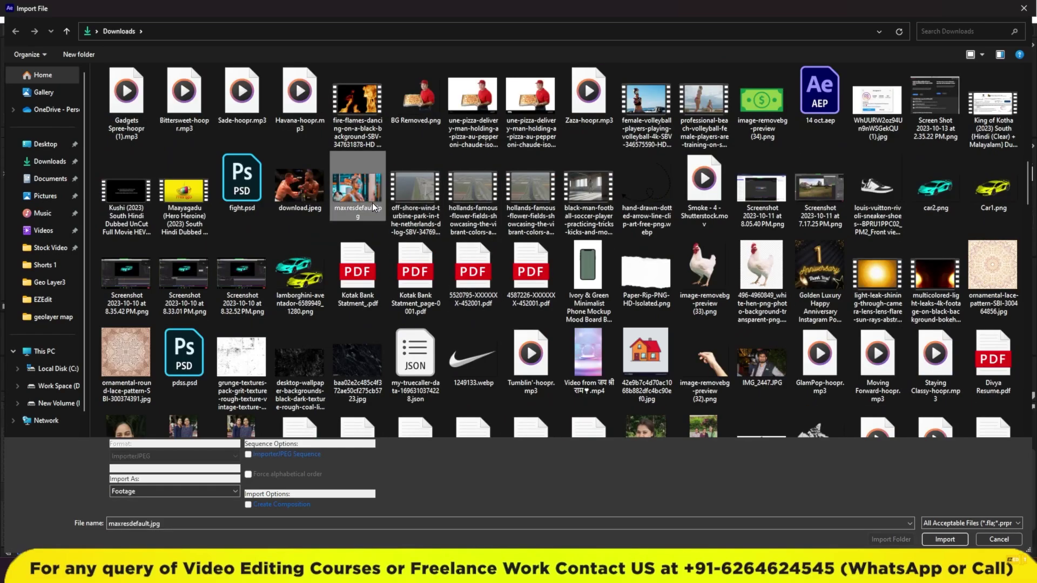
pyautogui.click(945, 539)
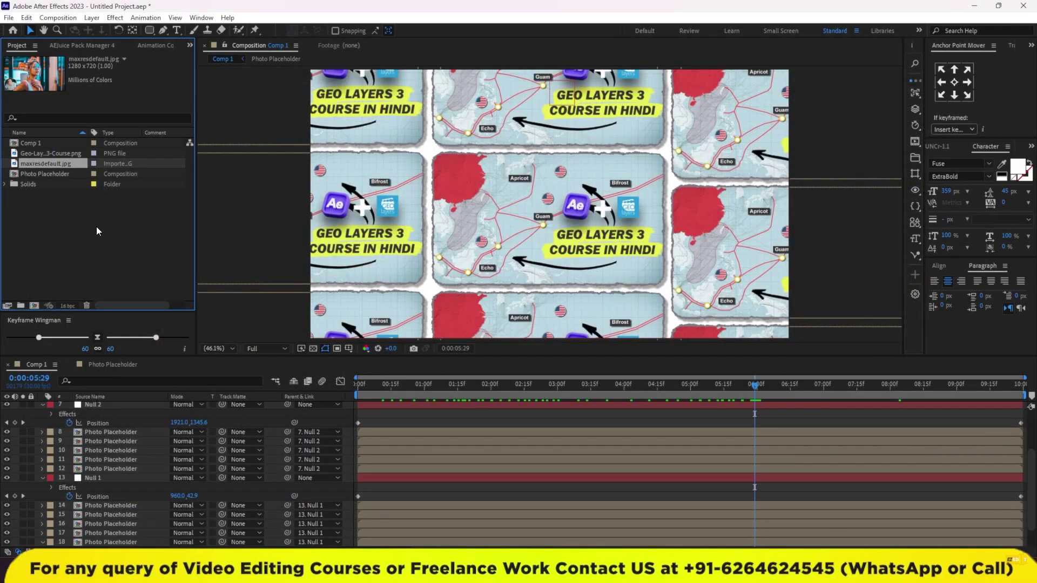
pyautogui.click(105, 365)
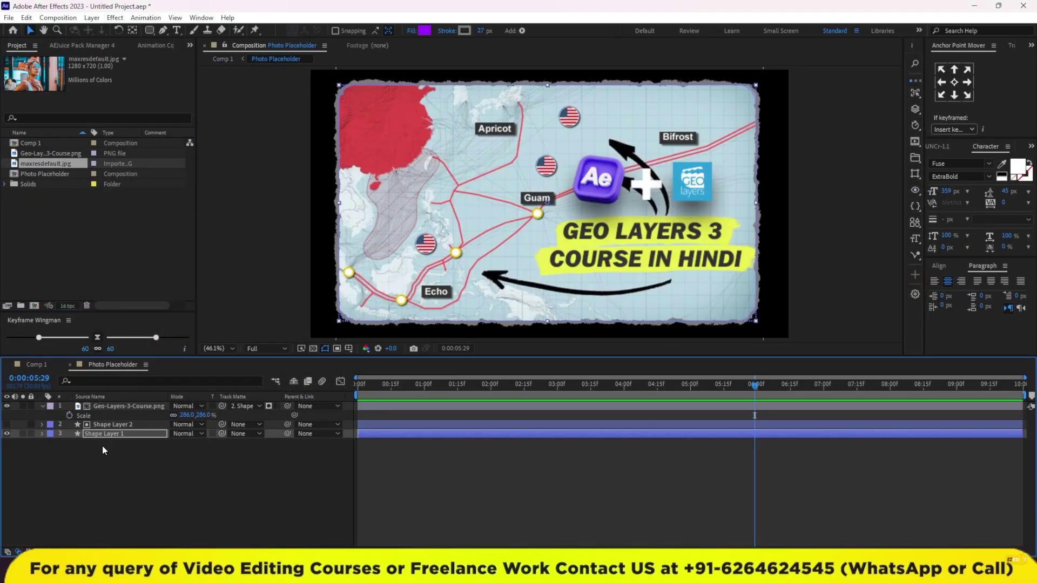
# - Replace the Geo-Layers-3-Course.png layer with maxresdefault.jpg in Photo Placeholder
pyautogui.moveTo(111, 407); pyautogui.dragTo(73, 305)
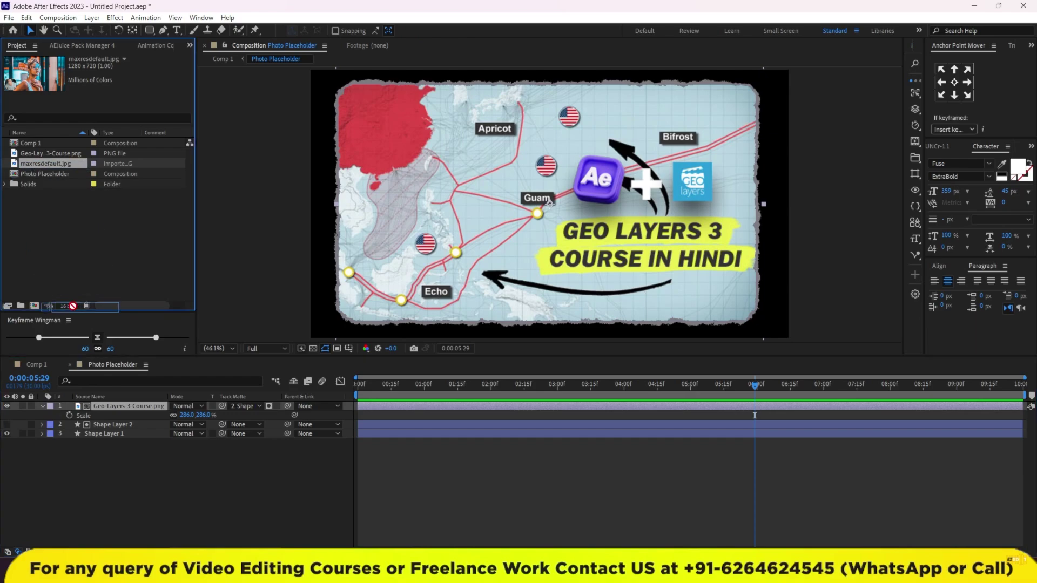
pyautogui.moveTo(73, 306); pyautogui.dragTo(121, 409)
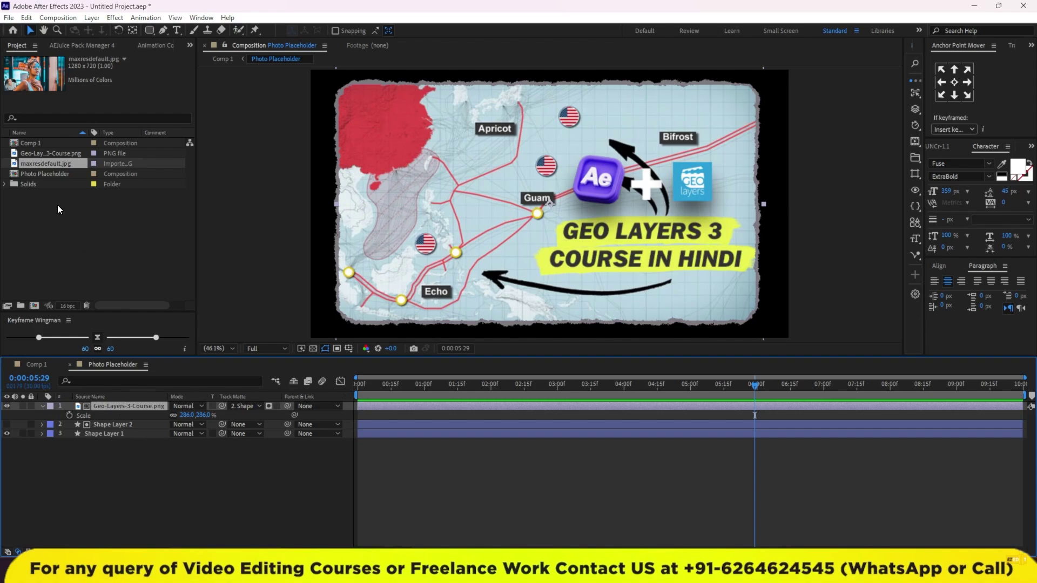
pyautogui.keyDown('alt'); pyautogui.moveTo(43, 165); pyautogui.dragTo(108, 406); pyautogui.keyUp('alt')
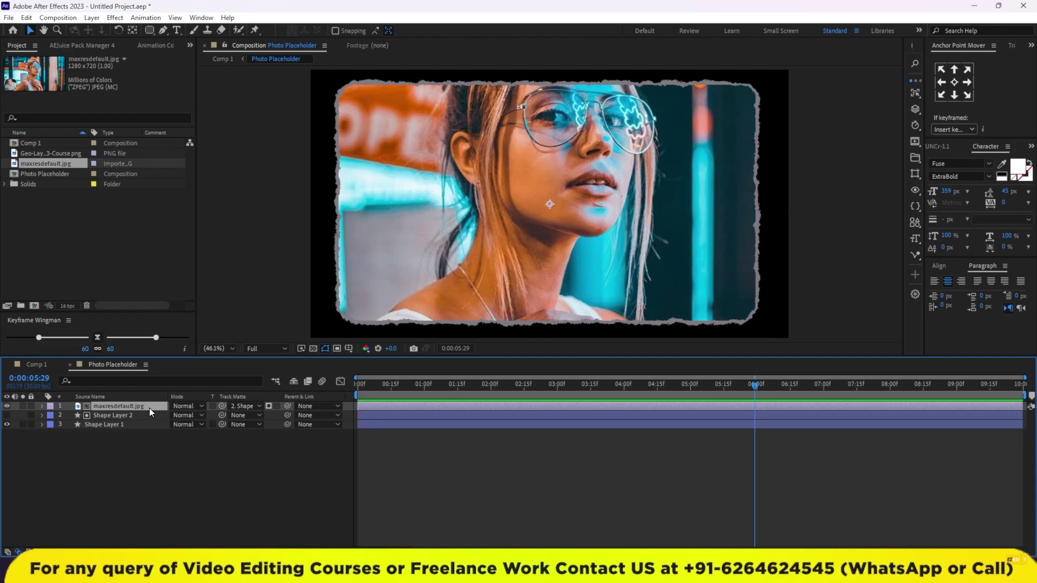
# - Scale the new photo down to 138% to fill the torn frame, then view Comp 1
pyautogui.press('s')
pyautogui.moveTo(181, 420); pyautogui.dragTo(110, 425)
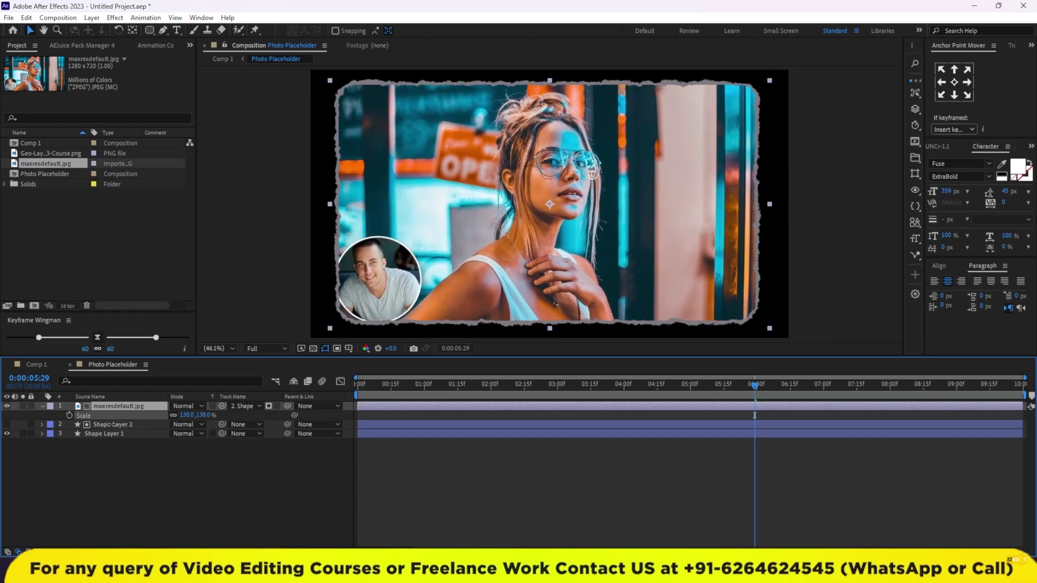
pyautogui.click(39, 365)
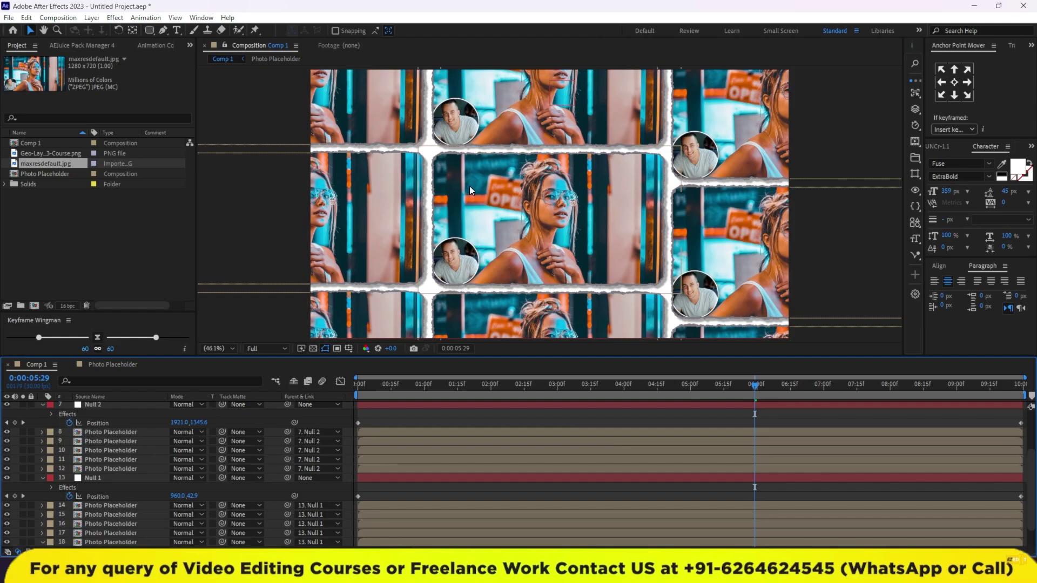
# - Scrub the Comp 1 playhead back to 0:00:00:00 to review the new photo cards
pyautogui.moveTo(601, 384)
pyautogui.mouseDown()
pyautogui.moveTo(480, 384)
pyautogui.moveTo(350, 418)
pyautogui.mouseUp()
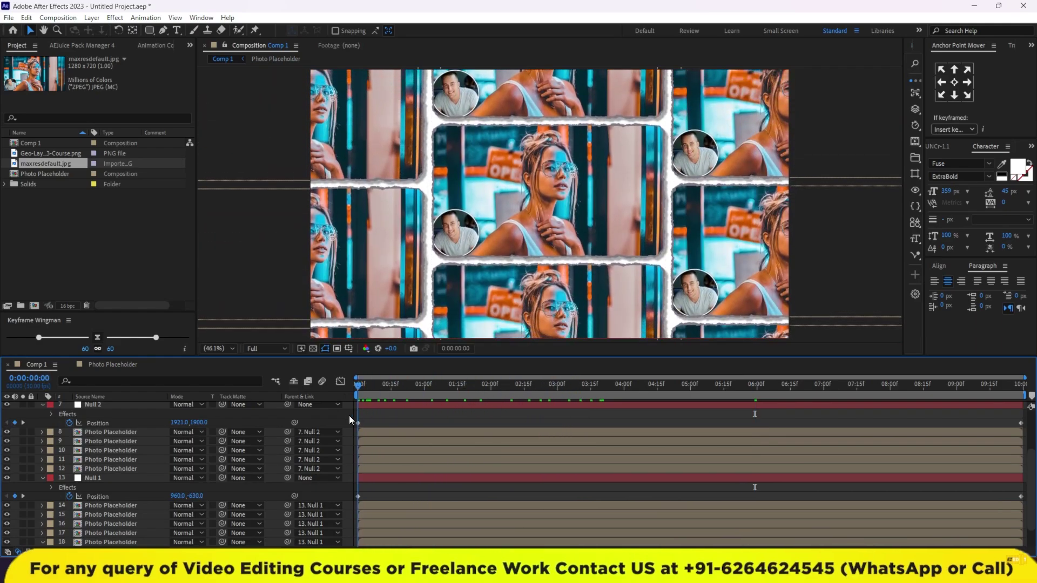